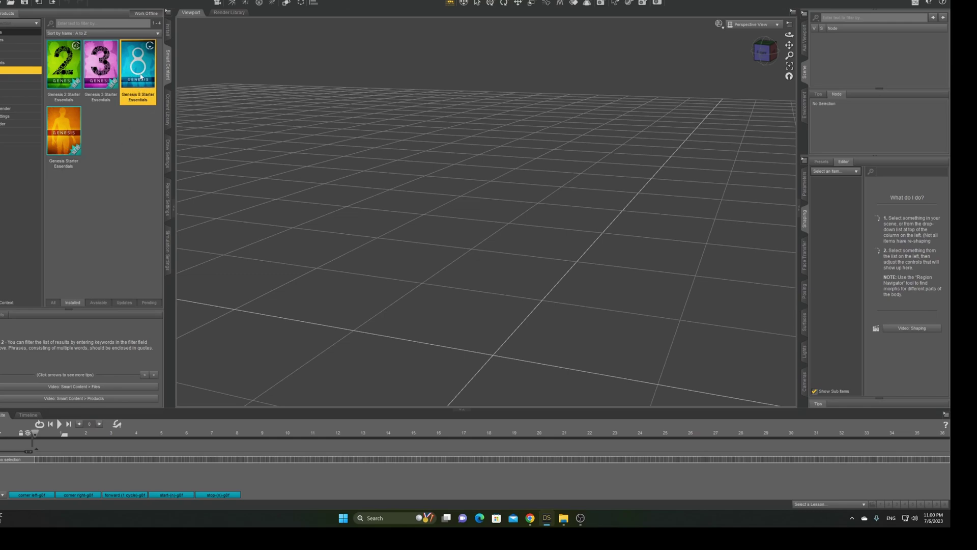
Load the Genesis 8 Female Dev Load actor from Genesis 8 Starter Essentials and set the viewport draw style to Texture Shaded
double_click(140, 77)
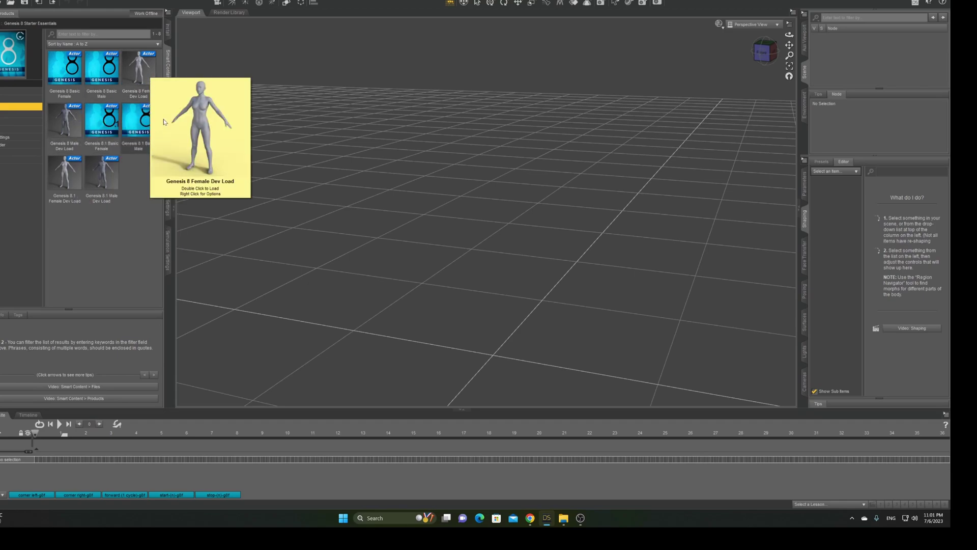
double_click(138, 67)
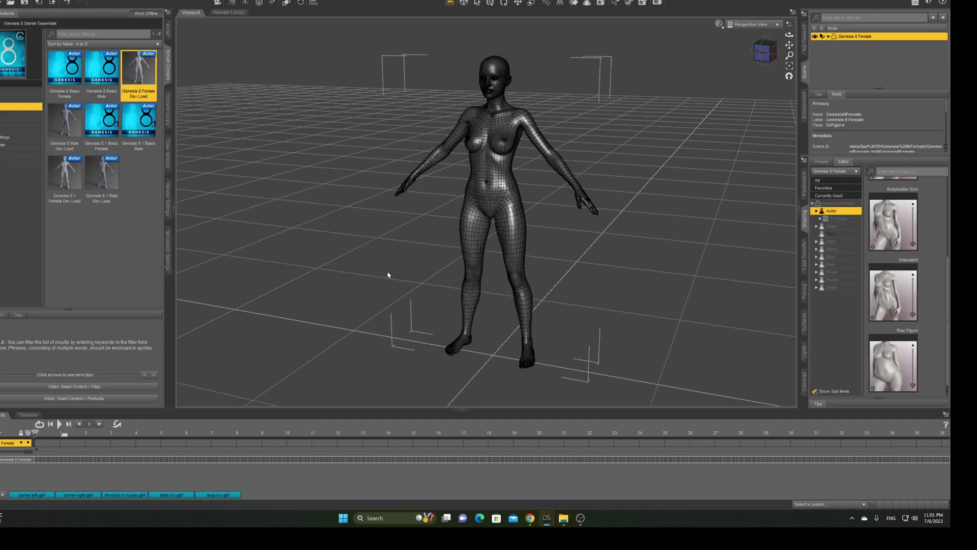
left_click(749, 25)
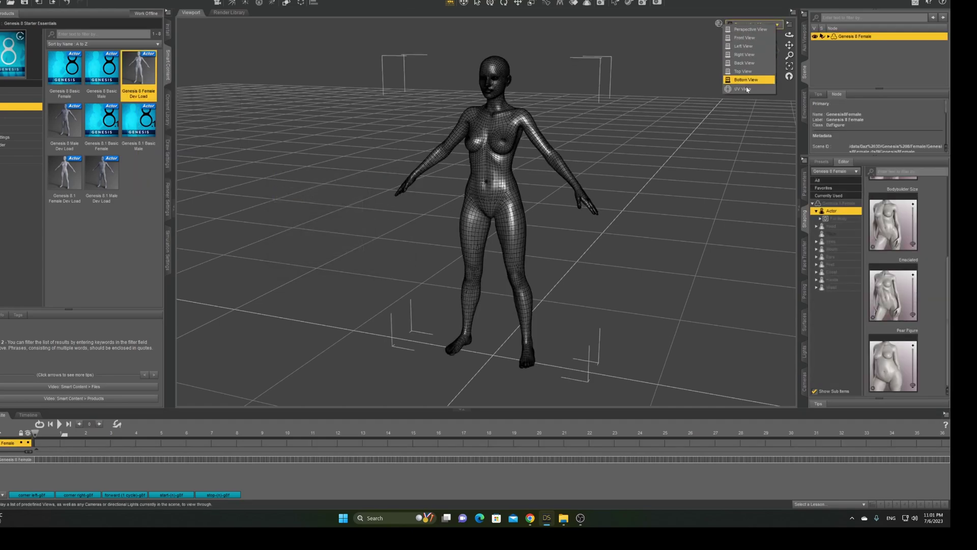
left_click(718, 23)
left_click(718, 23)
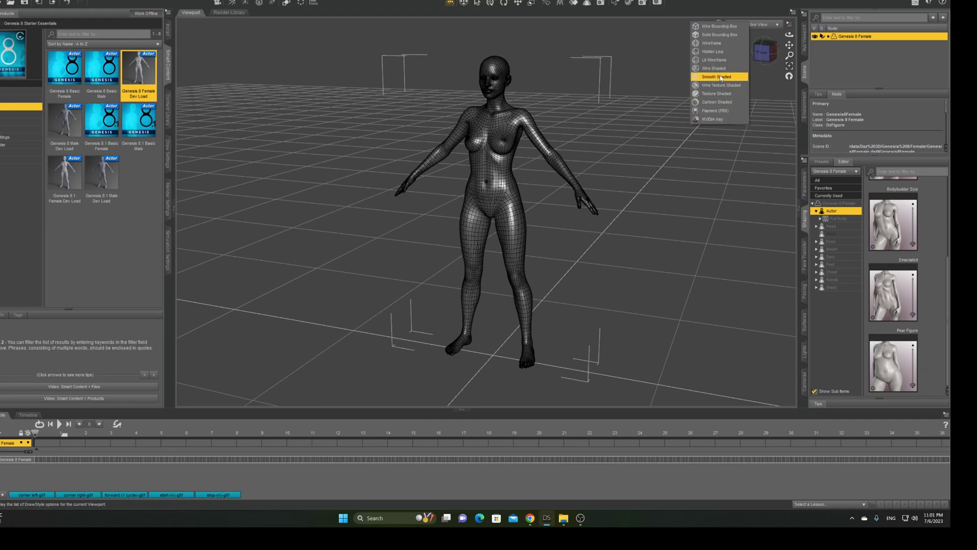
left_click(718, 93)
scroll(709, 90, "down", 2)
scroll(709, 87, "up", 4)
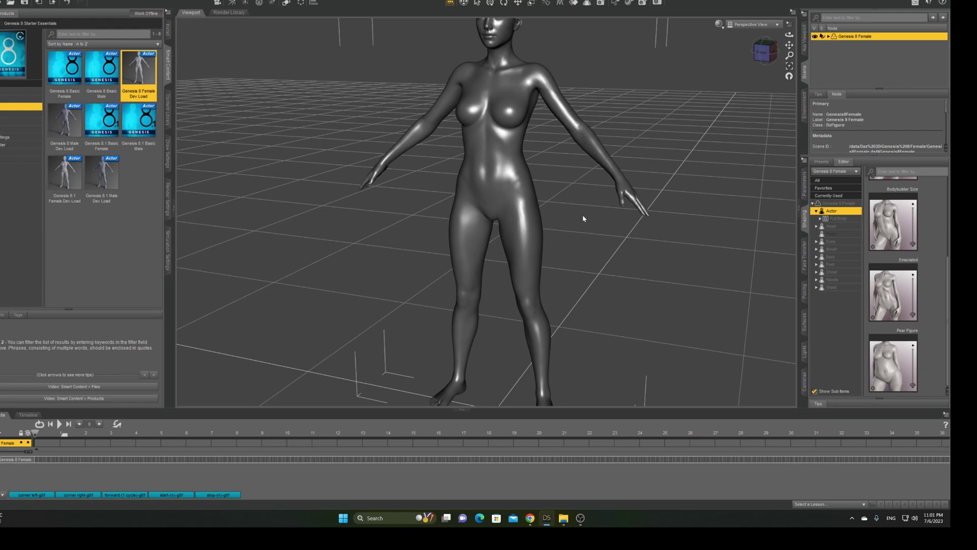
Shape the figure by setting the Bodybuilder Size morph to about 4% and the Bodybuilder Details morph to about 88%
left_click_drag(789, 46, 781, 157)
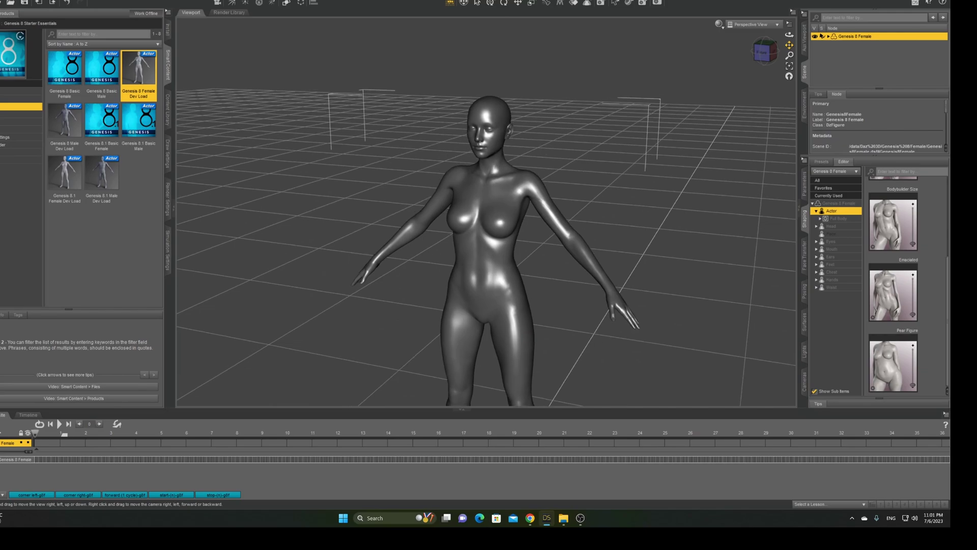
scroll(658, 77, "up", 5)
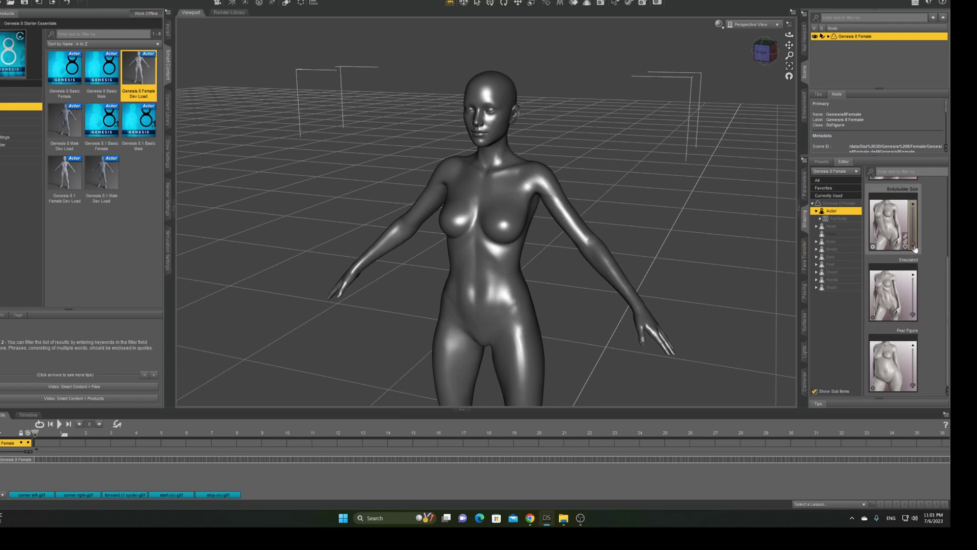
mouse_move(912, 242)
left_mouse_down()
mouse_move(912, 229)
mouse_move(903, 244)
left_mouse_up()
left_click_drag(913, 311, 909, 237)
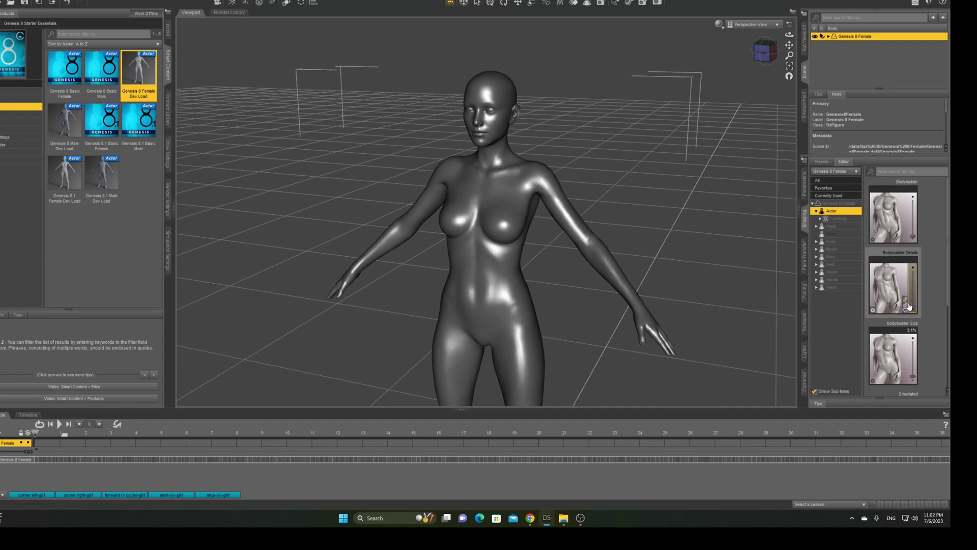
left_click_drag(914, 306, 911, 273)
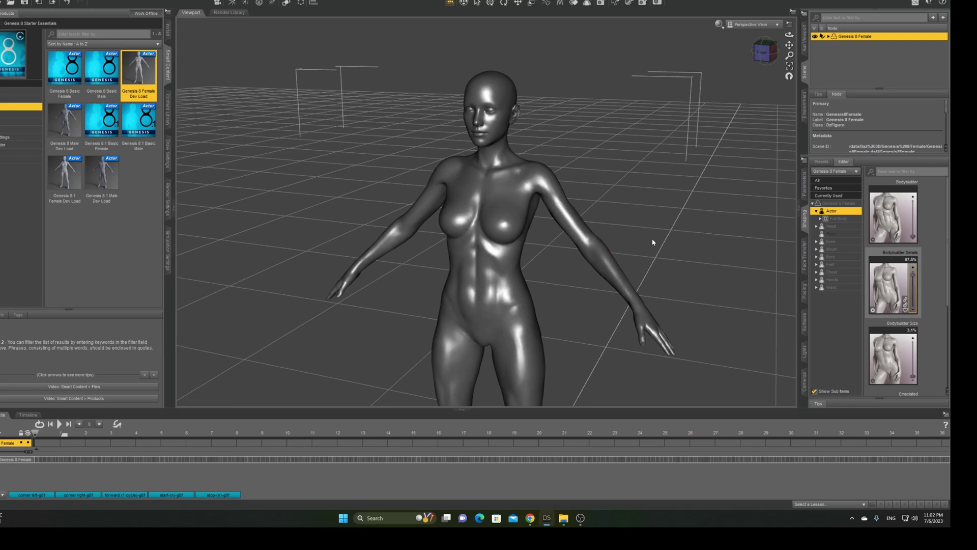
right_click(664, 222)
left_click(653, 216)
scroll(655, 214, "up", 3)
scroll(655, 216, "down", 5)
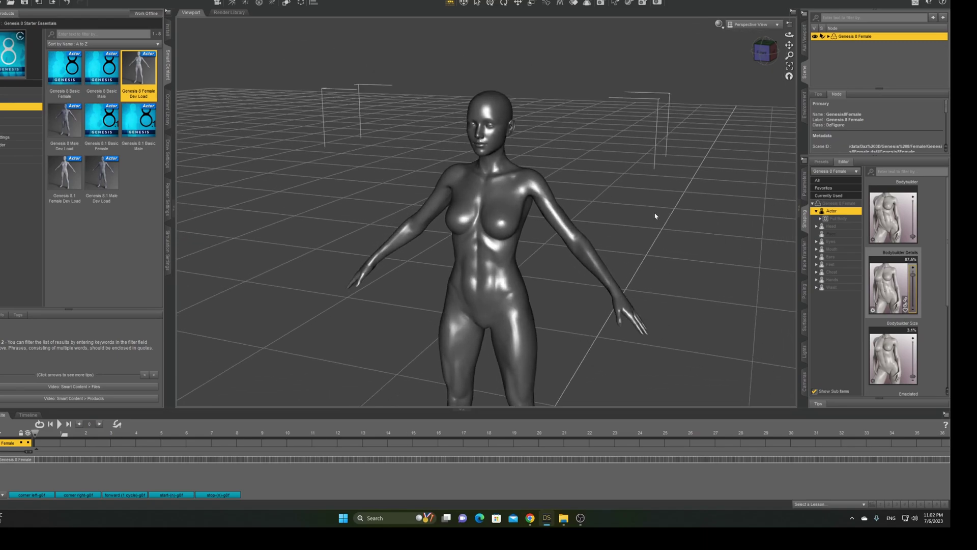
scroll(655, 215, "up", 3)
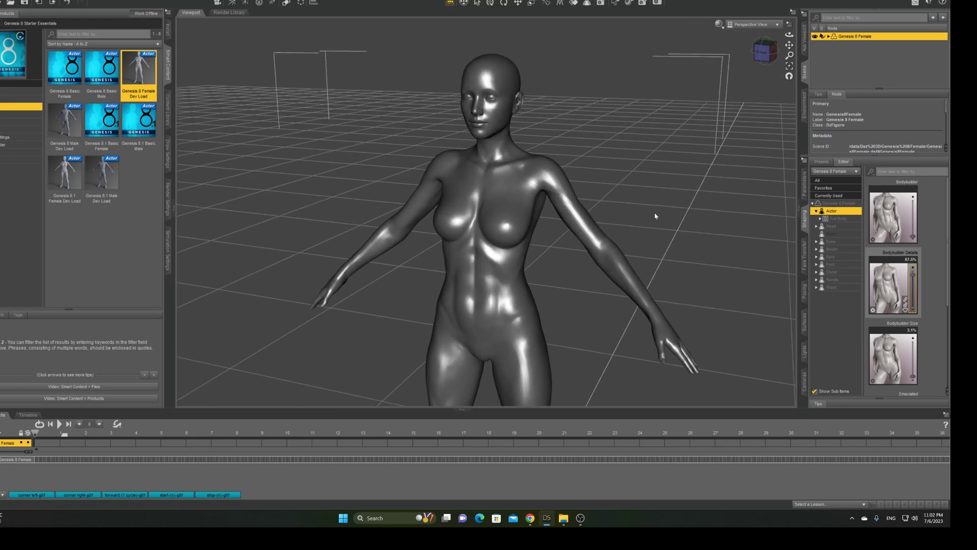
scroll(655, 216, "up", 3)
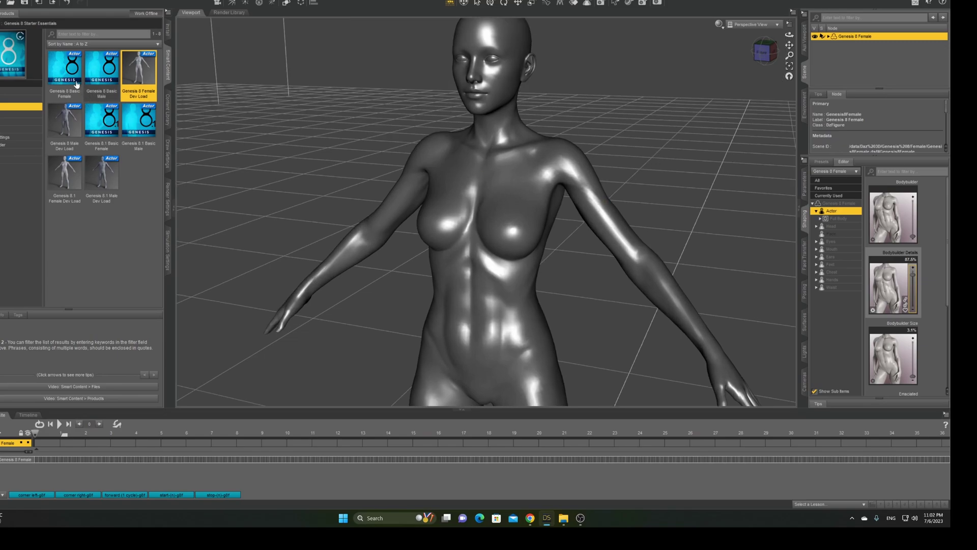
Start exporting the figure as a Wavefront Object named gen_female_base in Training\FromDAZ, replacing the existing file
left_click(1, 0)
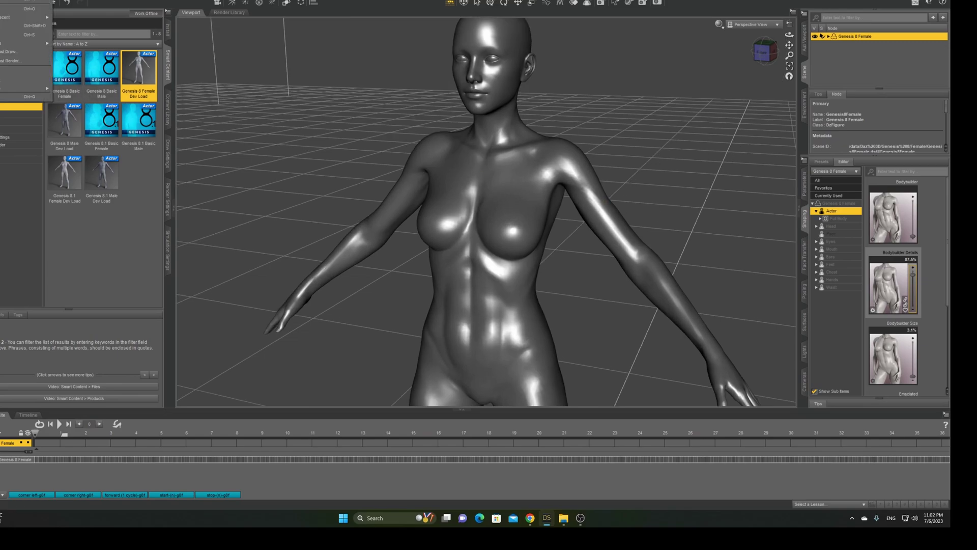
left_click(23, 80)
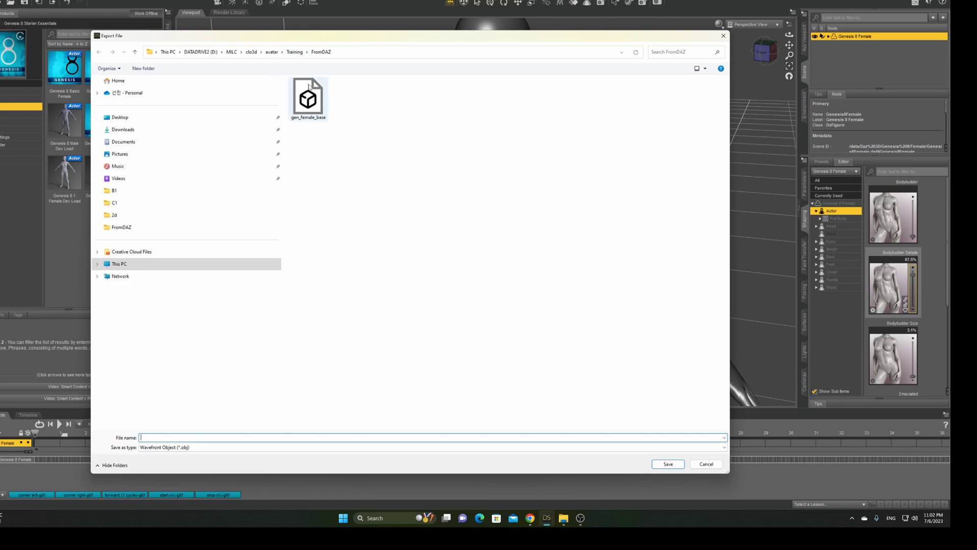
left_click(294, 52)
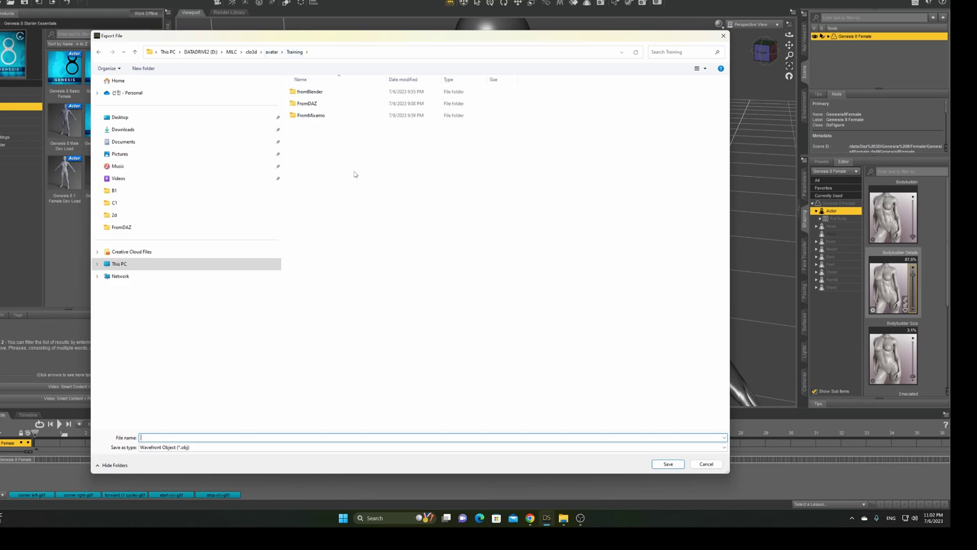
double_click(315, 108)
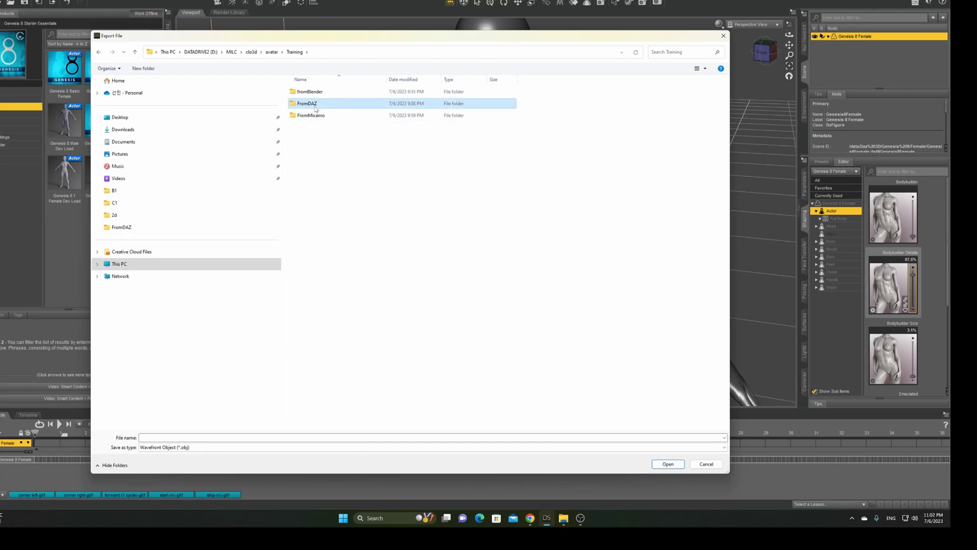
left_click(307, 124)
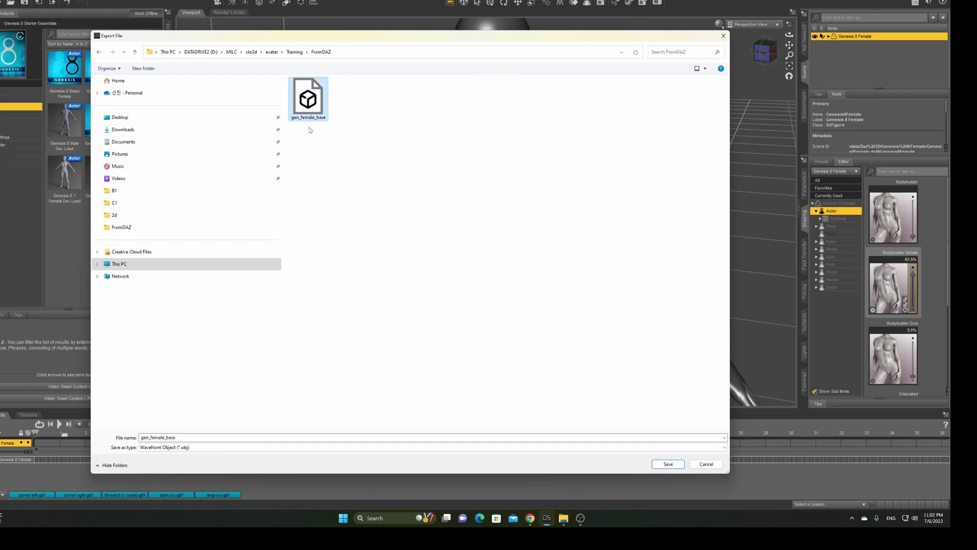
left_click(682, 465)
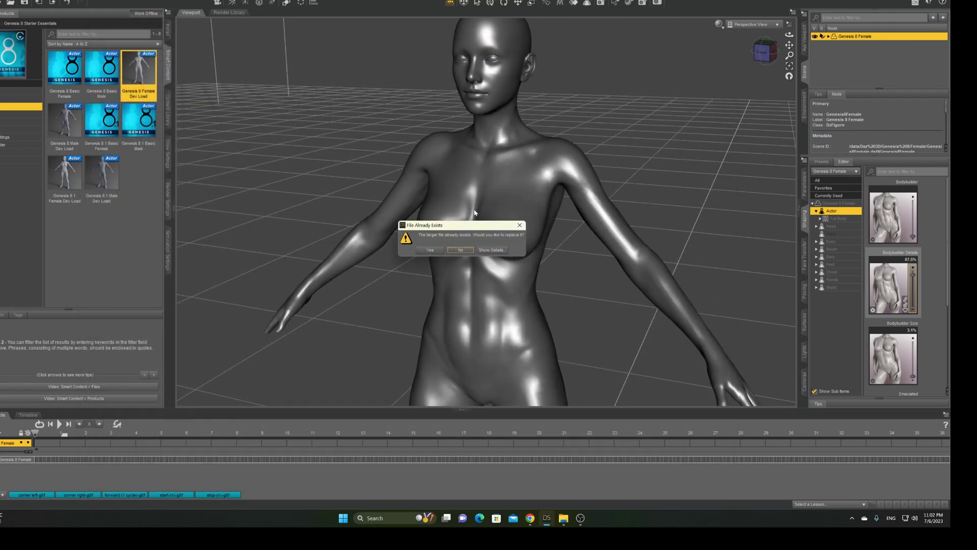
left_click(430, 249)
Set the OBJ export conversion to DAZ Studio (1 unit = 1cm), edit the scale percentage, and accept the export
left_click_drag(454, 160, 471, 143)
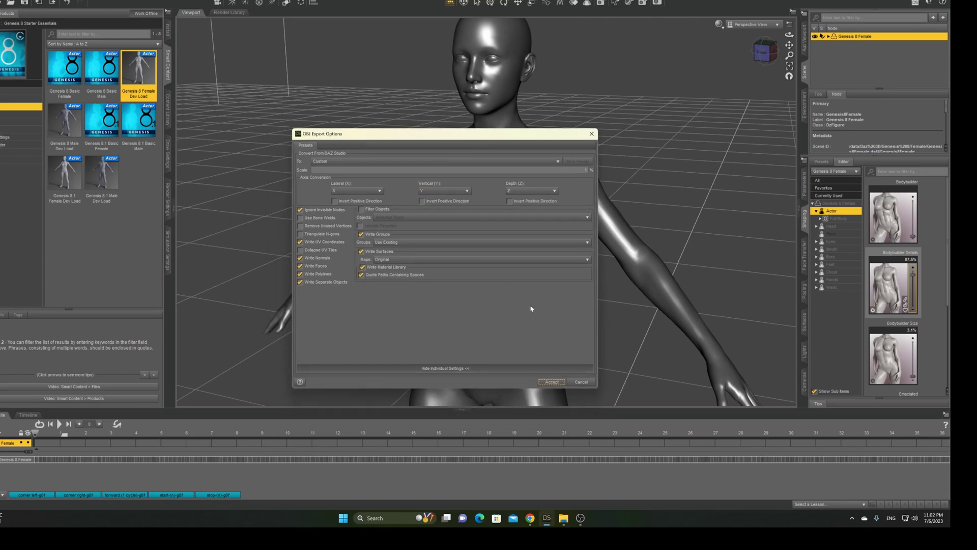
left_click(492, 367)
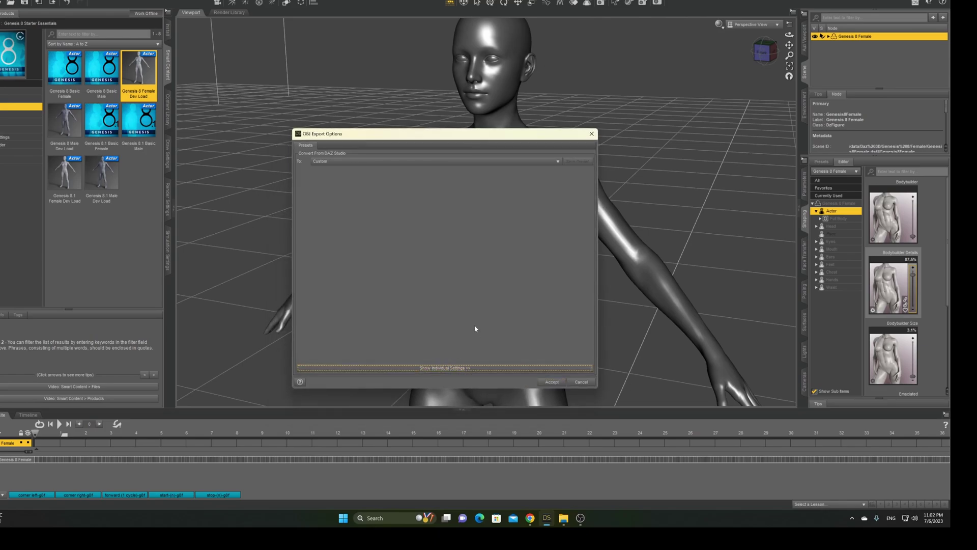
left_click(436, 368)
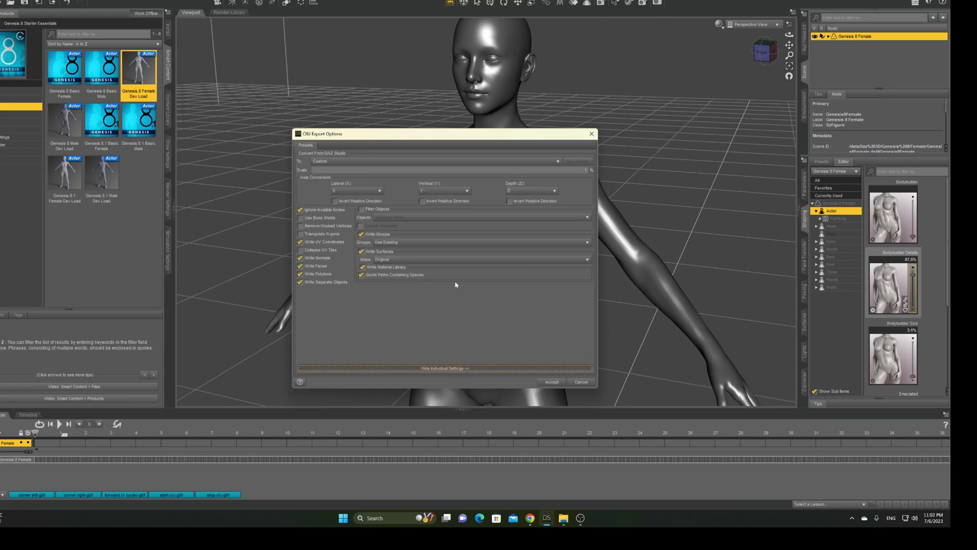
left_click(336, 162)
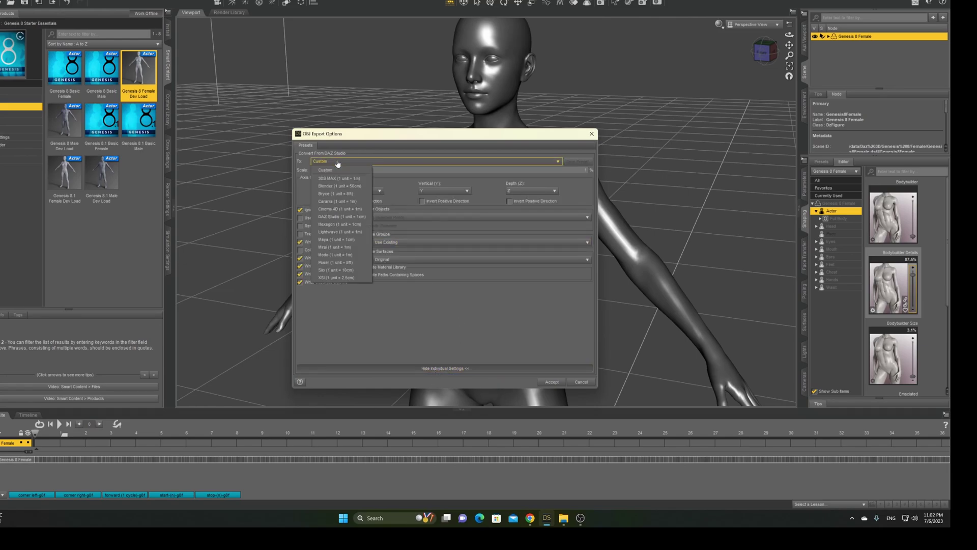
left_click(357, 217)
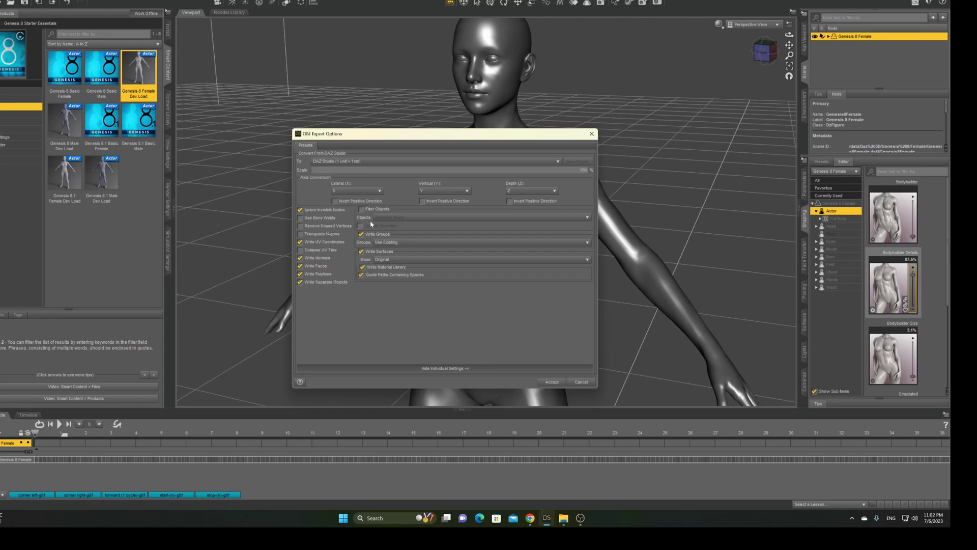
double_click(581, 170)
key("BackSpace")
left_click(551, 382)
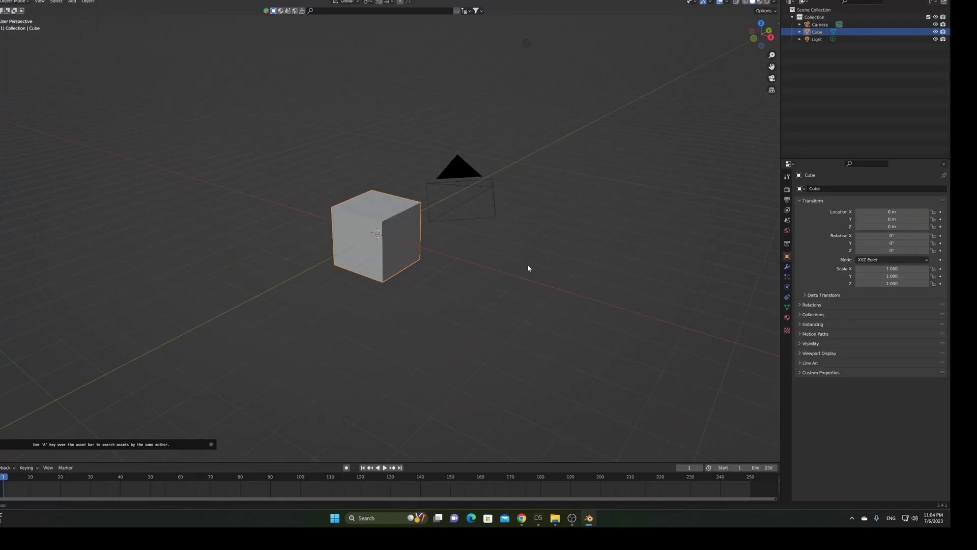
Import gen_female_base.obj from the FromDAZ folder into the scene as a Wavefront OBJ
middle_click_drag(528, 268, 497, 268)
scroll(497, 268, "up", 4)
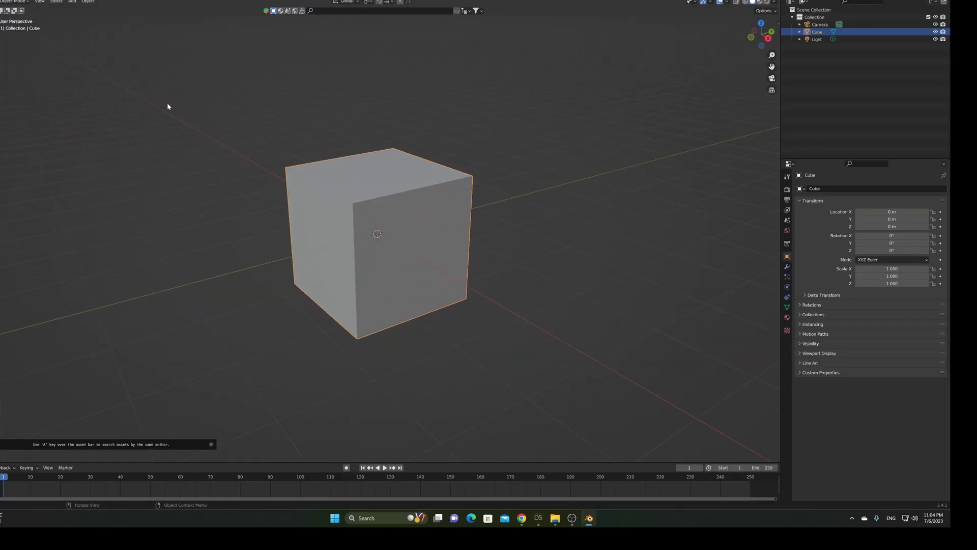
left_click(1, 1)
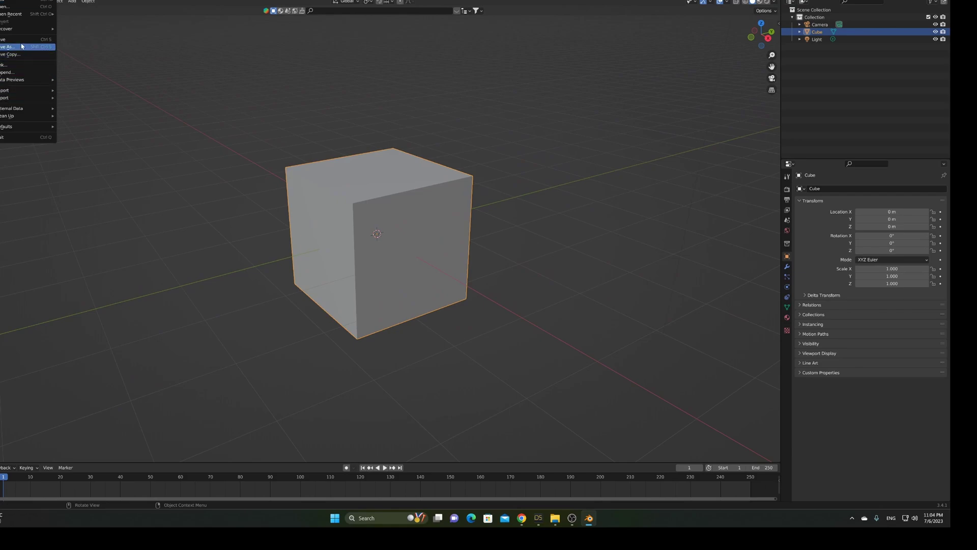
mouse_move(7, 93)
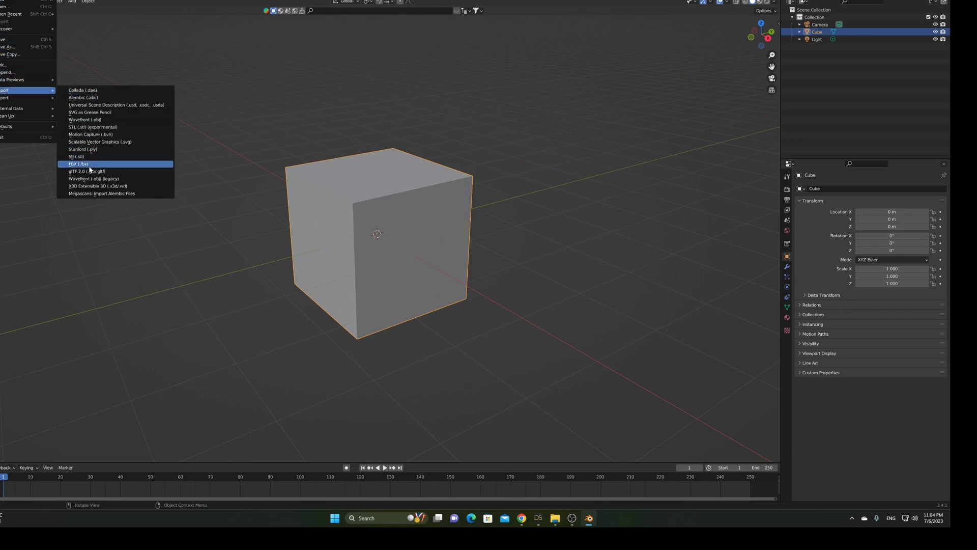
left_click(91, 120)
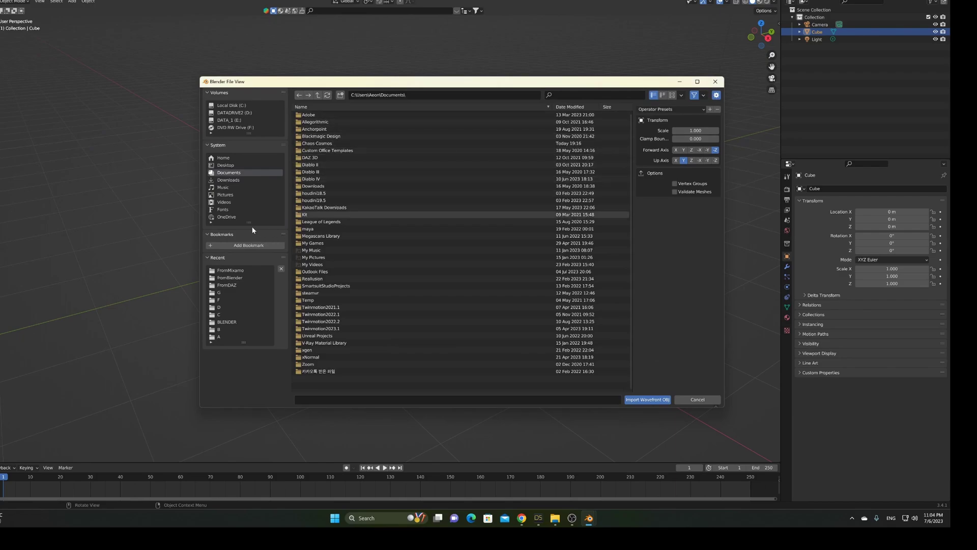
left_click(226, 285)
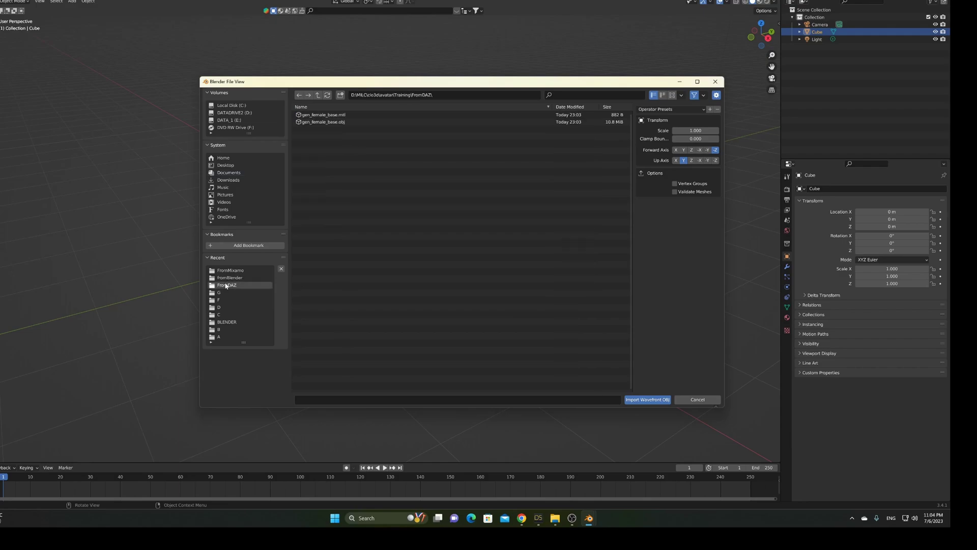
left_click(322, 122)
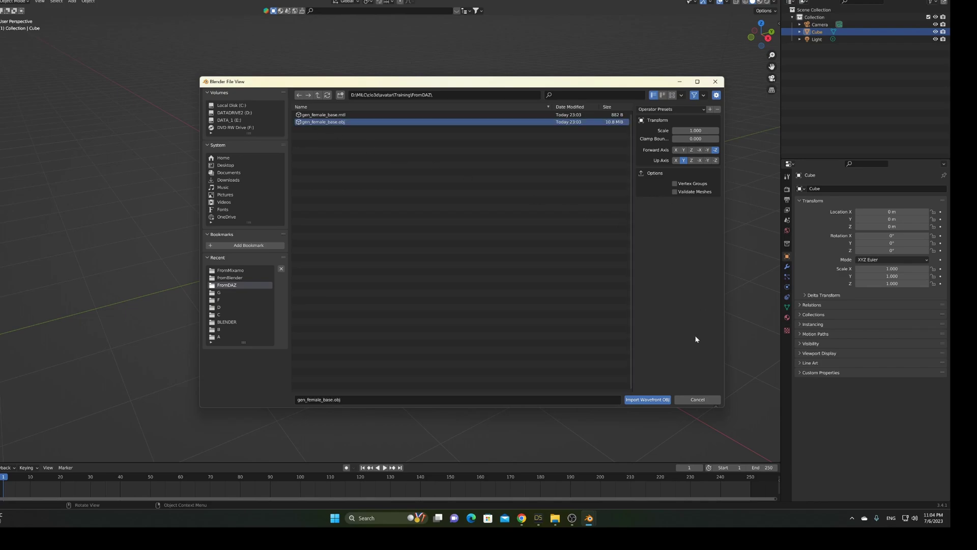
left_click(657, 399)
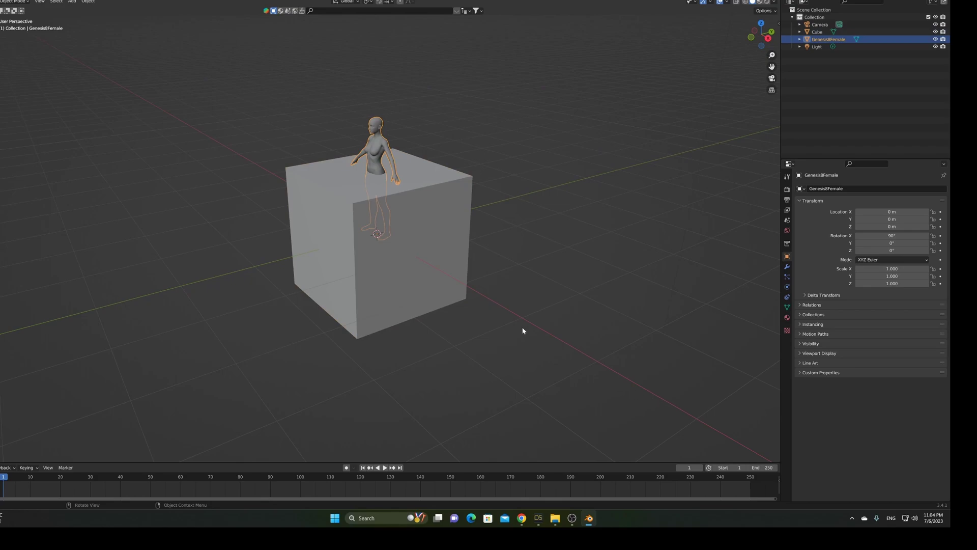
Move the default cube beside the figure in front view, to about X 1.95 m and Z 1 m
left_click(431, 256)
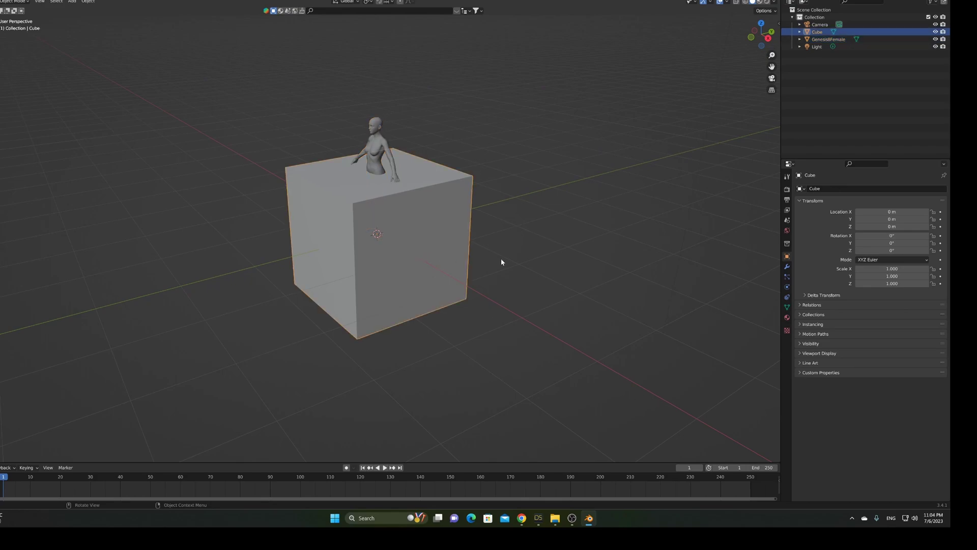
left_click(771, 32)
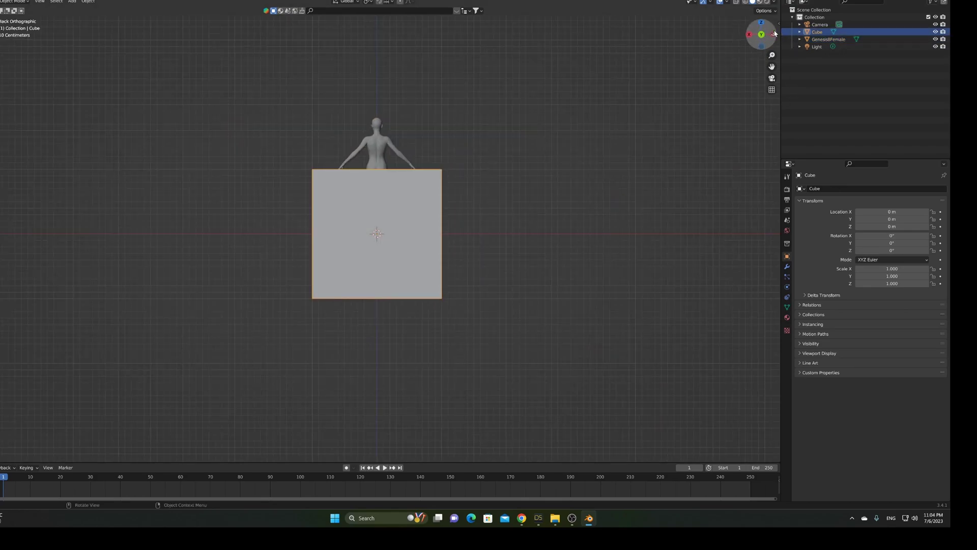
left_click(765, 35)
left_click(490, 175)
left_click(414, 221)
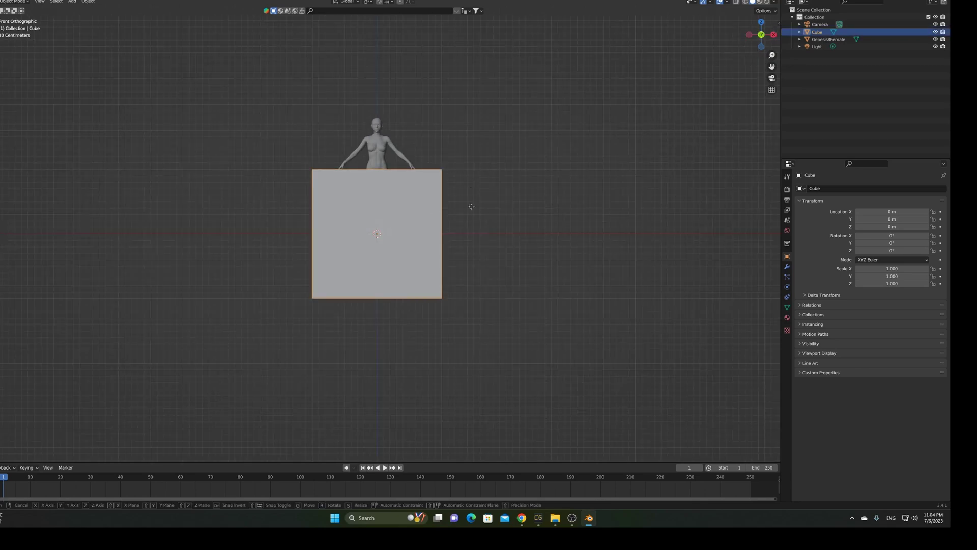
left_click(540, 156)
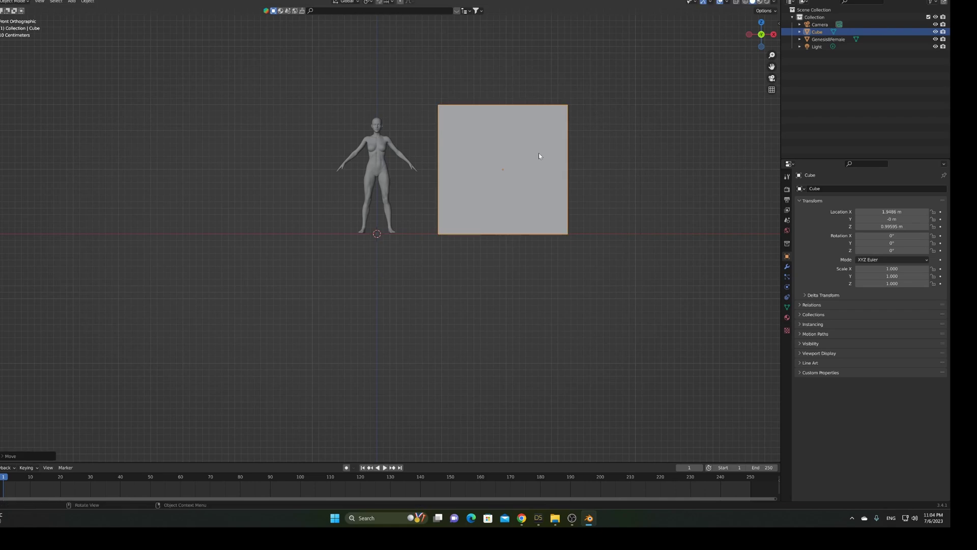
Compare the figure's height with the default cube in front view and delete the cube
scroll(469, 169, "up", 3)
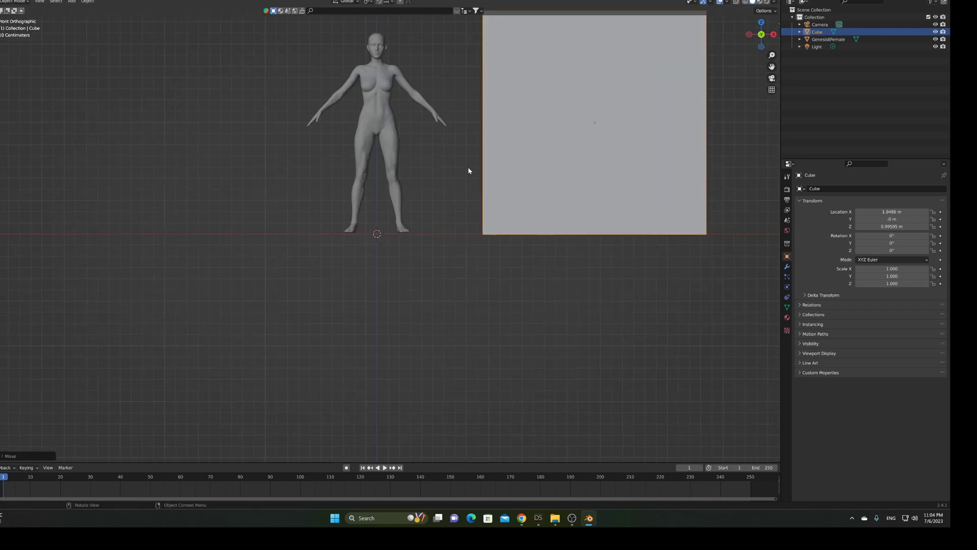
middle_click_drag(525, 197, 523, 245, "shift")
scroll(545, 240, "up", 2)
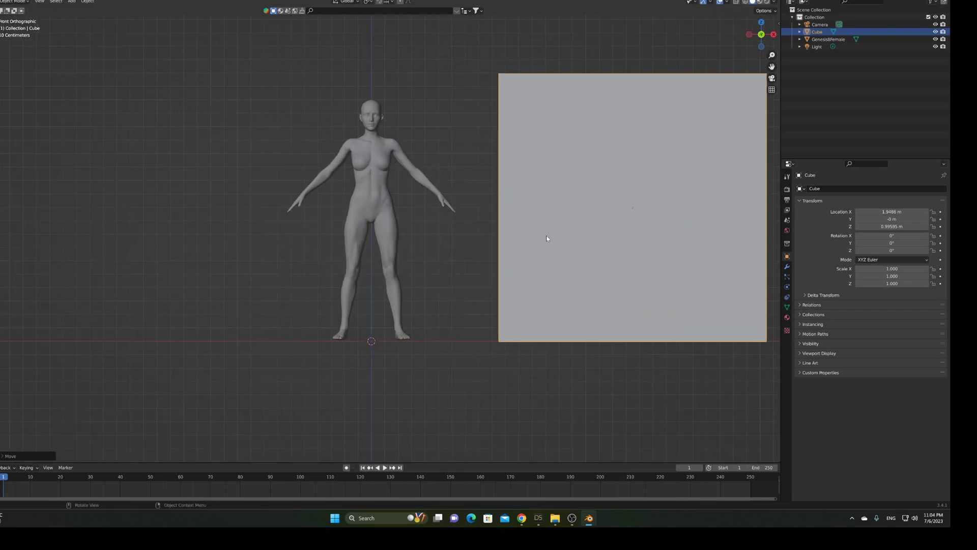
key("Delete")
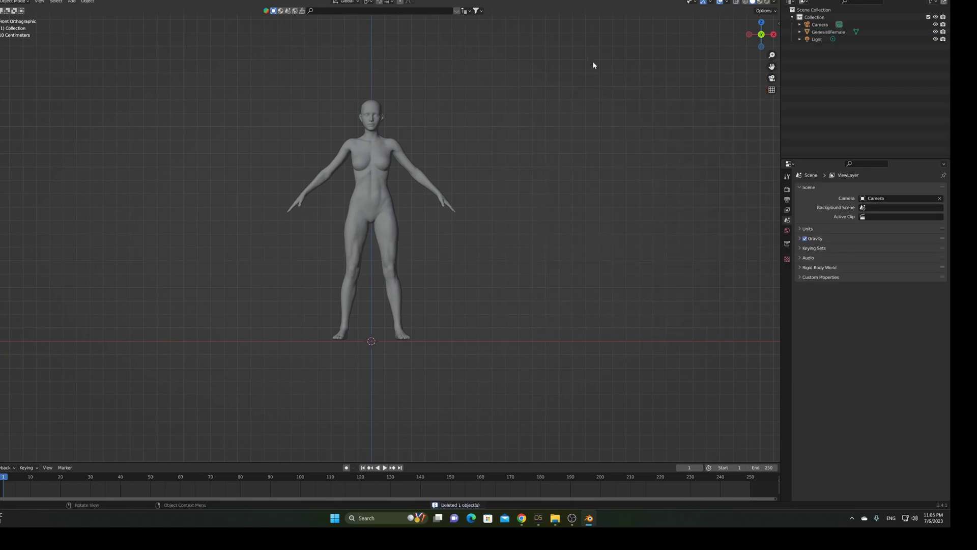
Examine the Genesis8Female object's mesh and material list, and preview the figure briefly in material shading
left_click(830, 32)
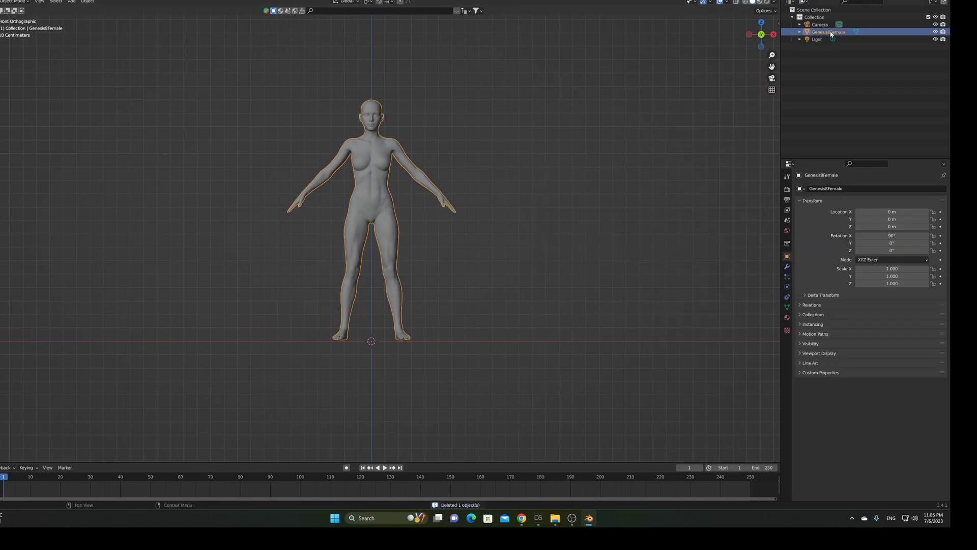
left_click(799, 32)
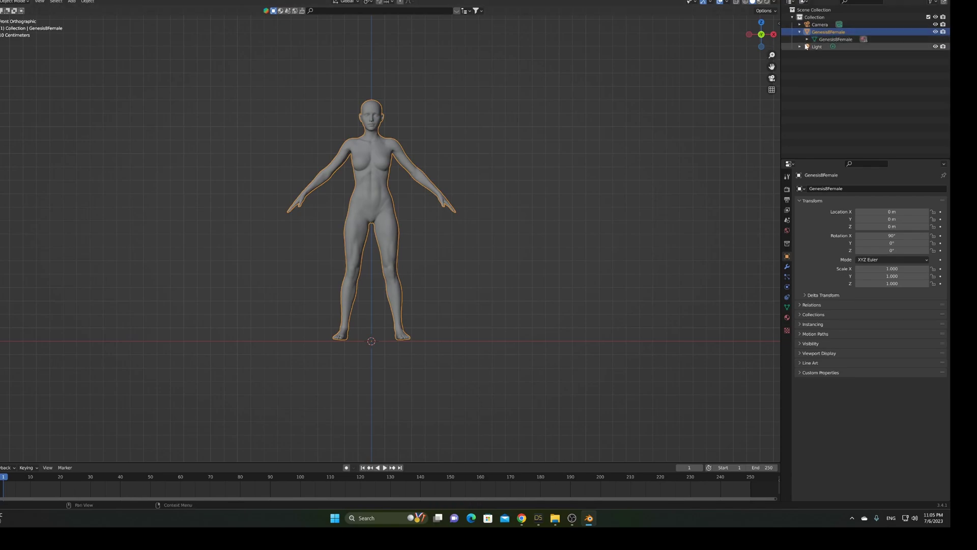
left_click(807, 39)
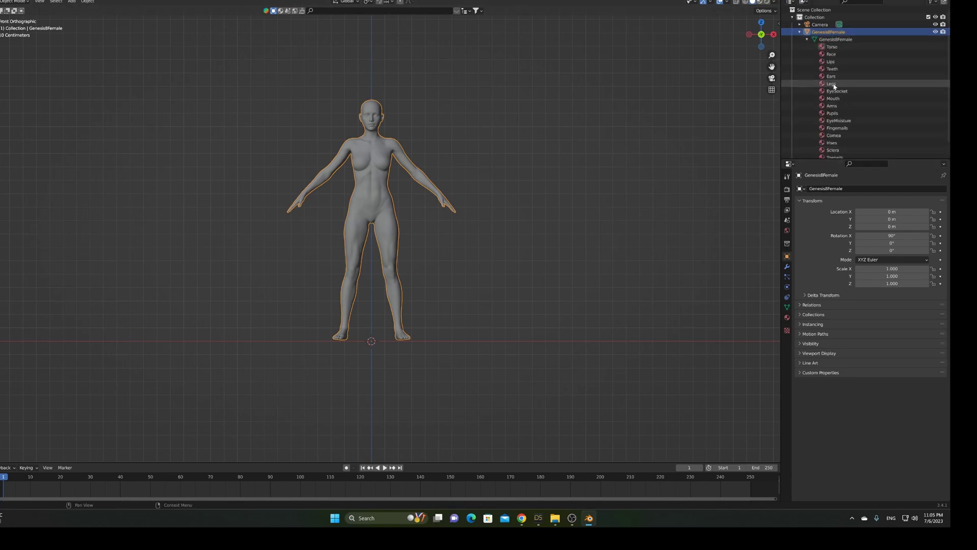
left_click(807, 40)
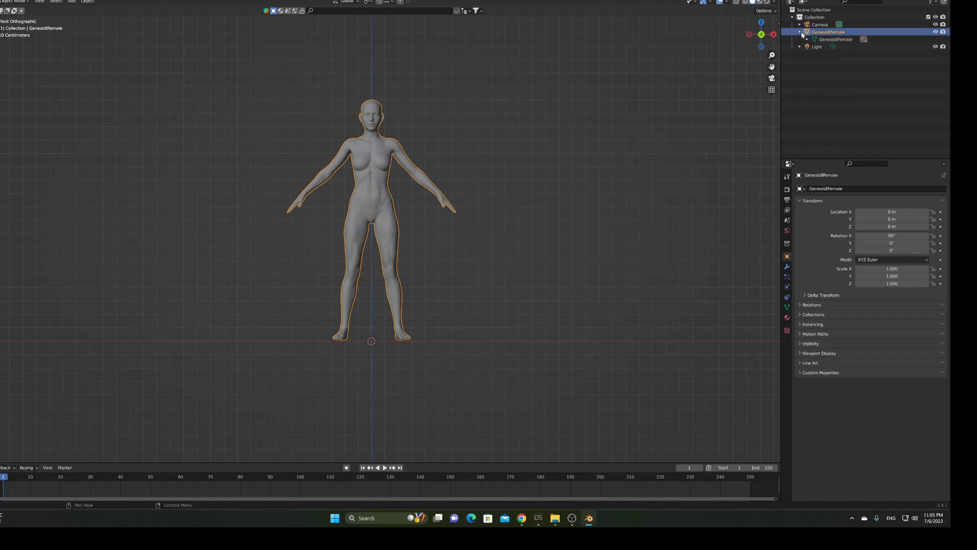
left_click(756, 4)
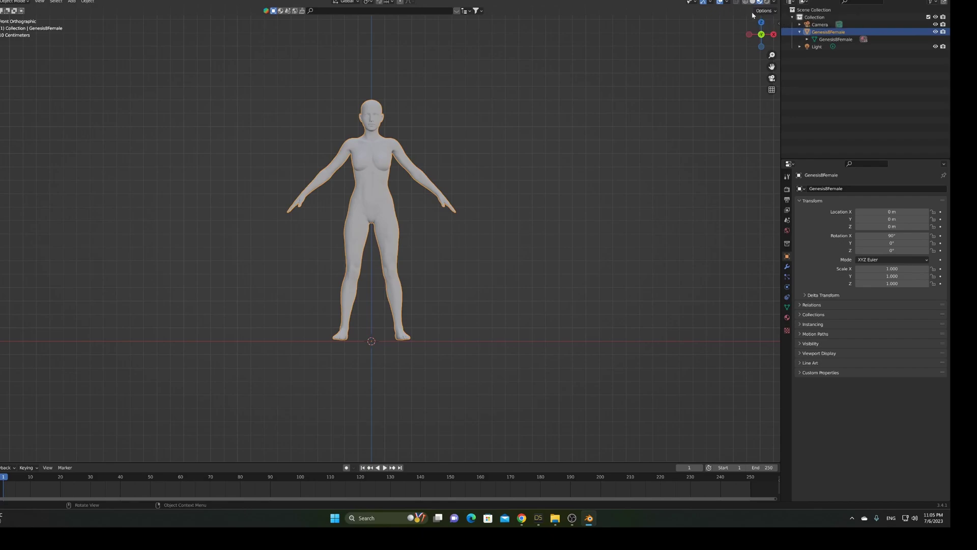
left_click(751, 4)
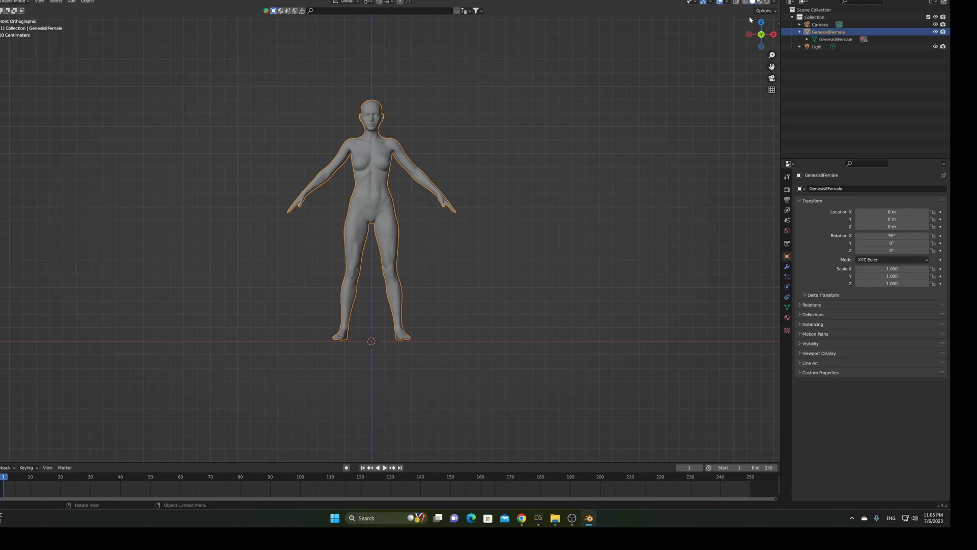
Export the figure as FBX into the fromBlender folder, overwriting the existing base_mixmo file with the default export settings
scroll(536, 192, "up", 2)
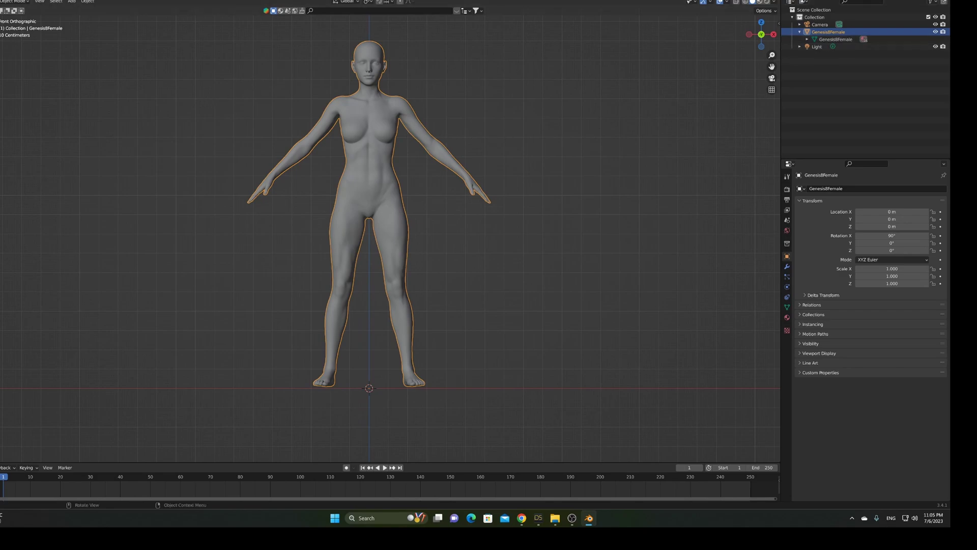
left_click(1, 1)
mouse_move(24, 98)
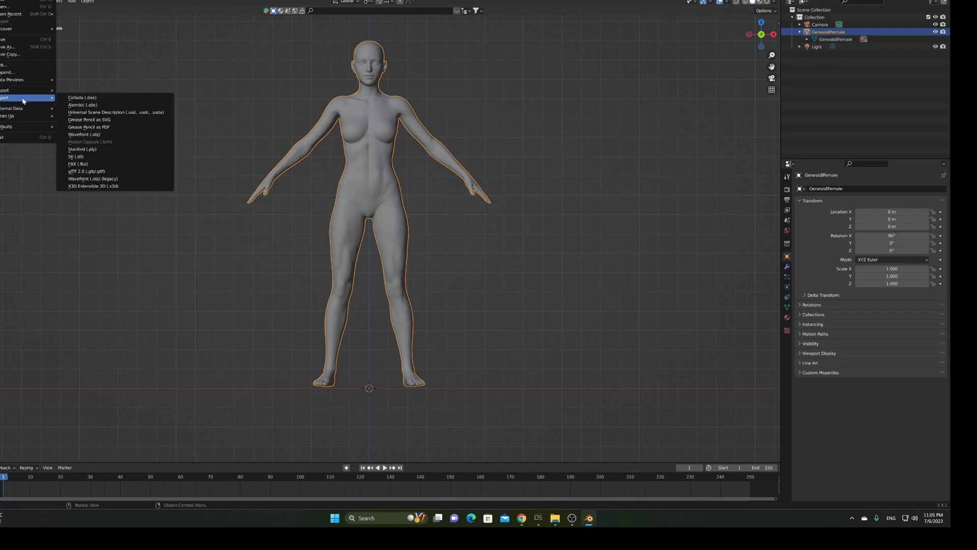
left_click(100, 164)
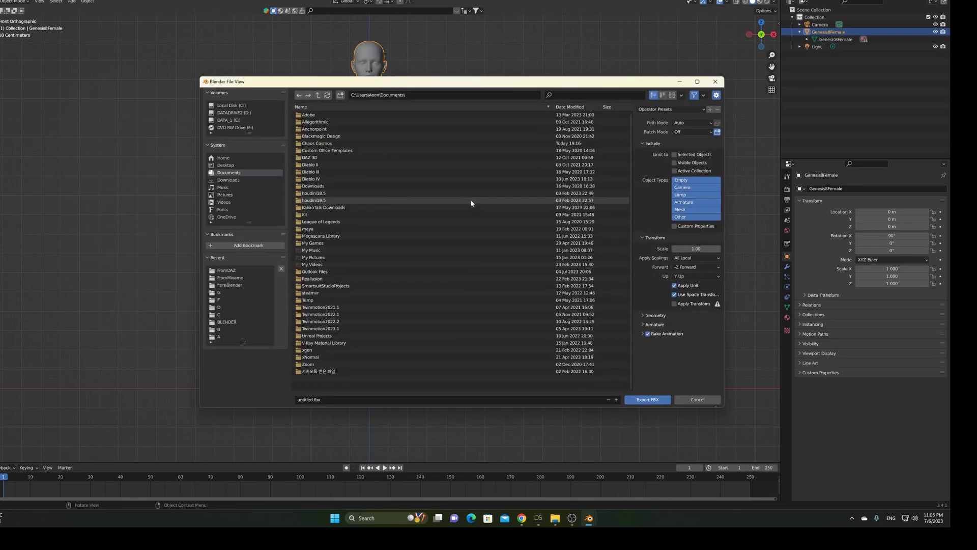
left_click(231, 286)
left_click(338, 114)
left_click(651, 402)
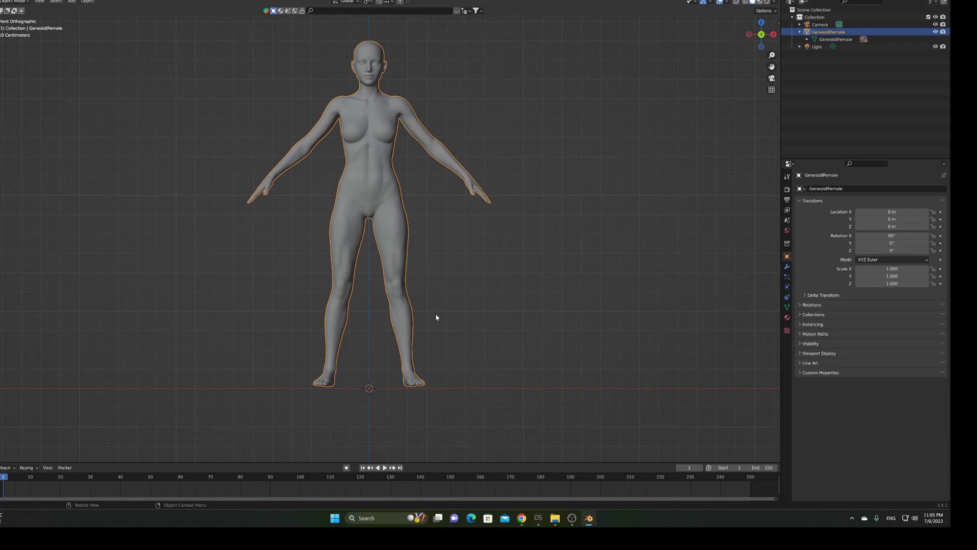
Switch to Mixamo in the browser, upload base_mixmo from the fromBlender folder as a character, and accept its front-facing orientation
left_click(527, 519)
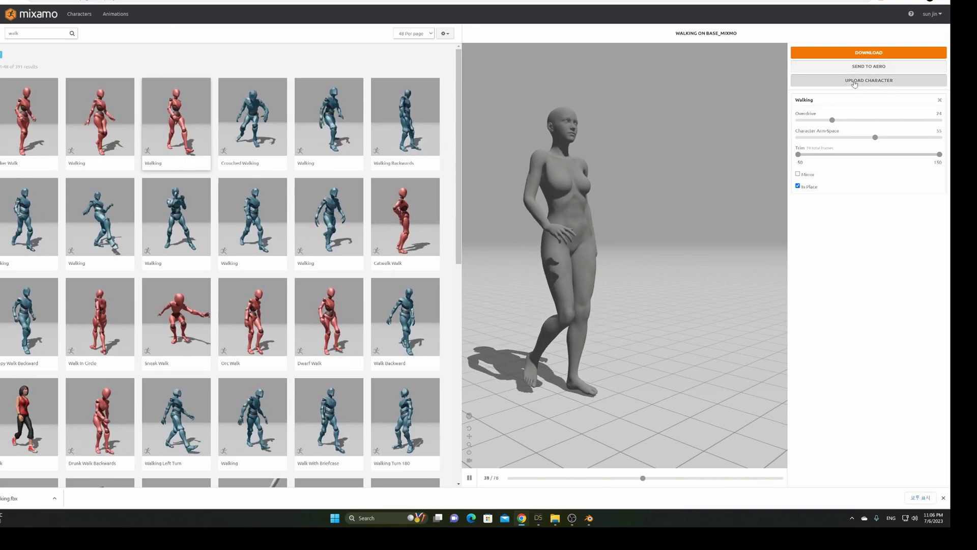
left_click(877, 81)
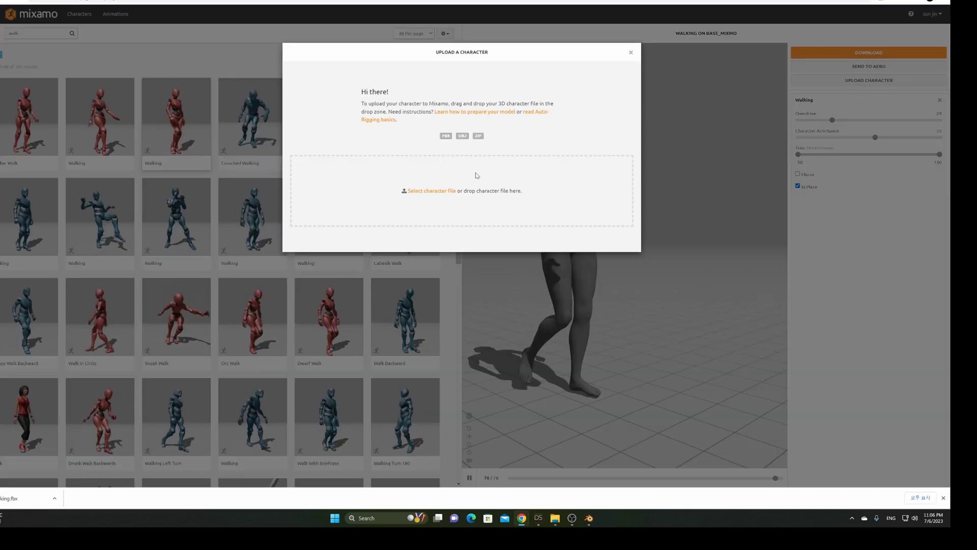
left_click(435, 191)
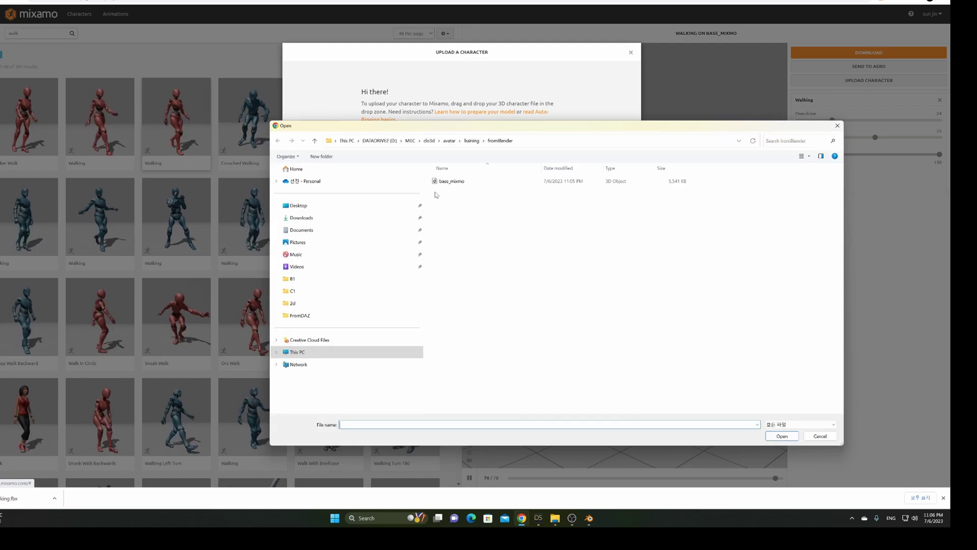
left_click(452, 182)
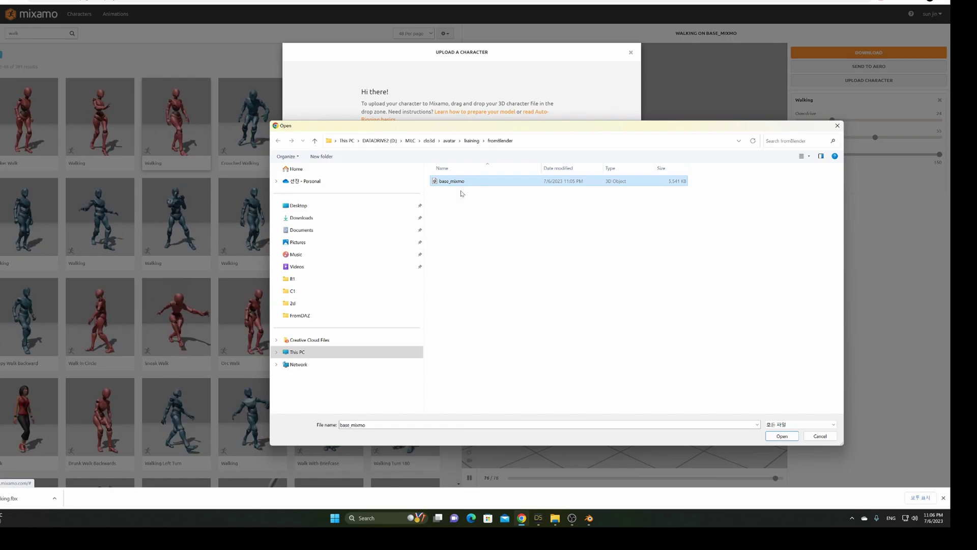
left_click(782, 436)
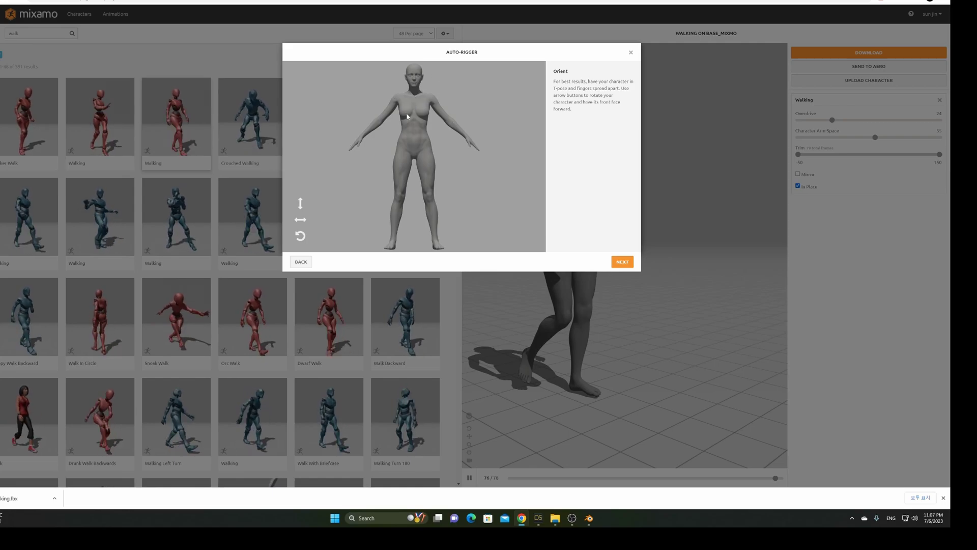
left_click(623, 263)
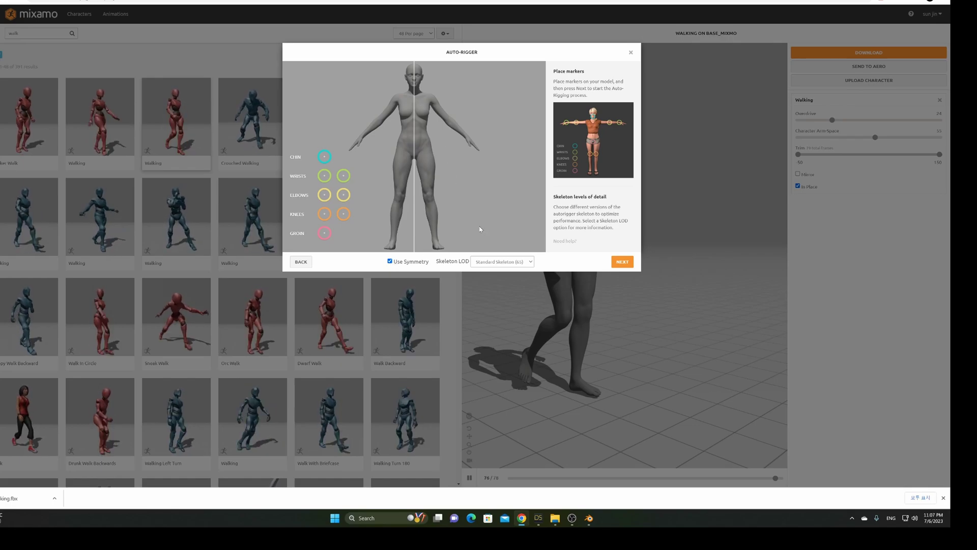
Place the chin, wrist, elbow, knee and groin markers with symmetry on, auto-rig with the Standard Skeleton, and accept the rigged character
left_click_drag(329, 162, 414, 87)
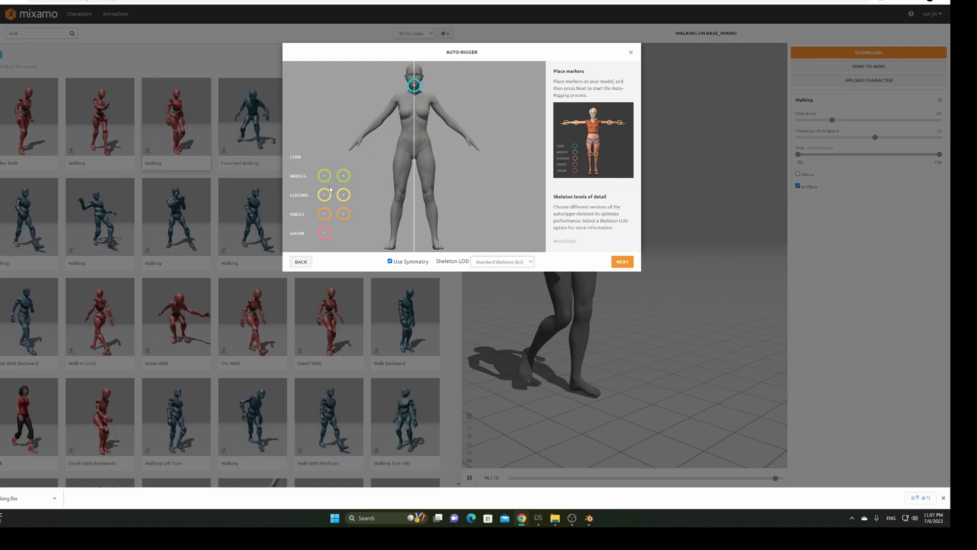
mouse_move(341, 179)
left_mouse_down()
mouse_move(454, 154)
mouse_move(466, 138)
left_mouse_up()
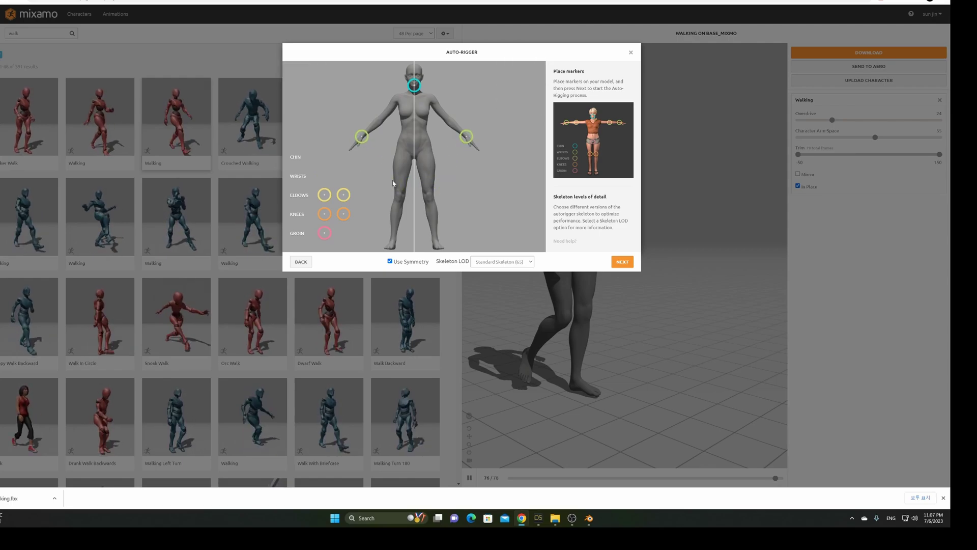
mouse_move(343, 195)
left_mouse_down()
mouse_move(448, 138)
mouse_move(448, 121)
left_mouse_up()
left_click_drag(346, 215, 430, 200)
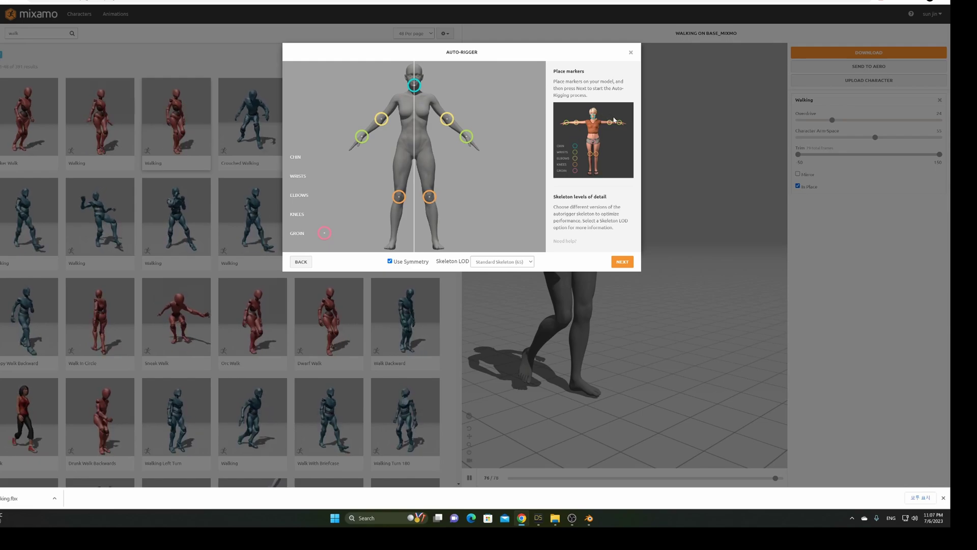
mouse_move(324, 235)
left_mouse_down()
mouse_move(410, 175)
mouse_move(416, 156)
left_mouse_up()
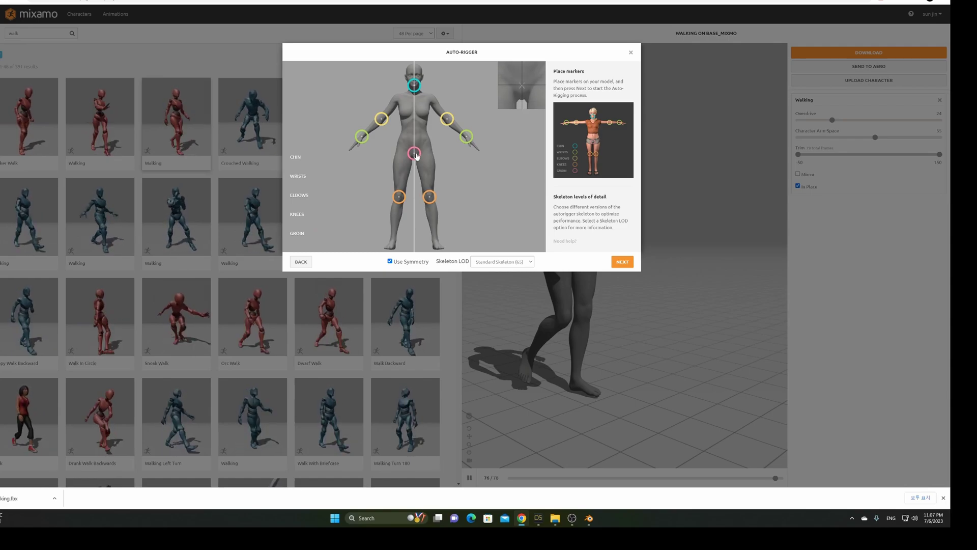
left_click_drag(416, 156, 416, 156)
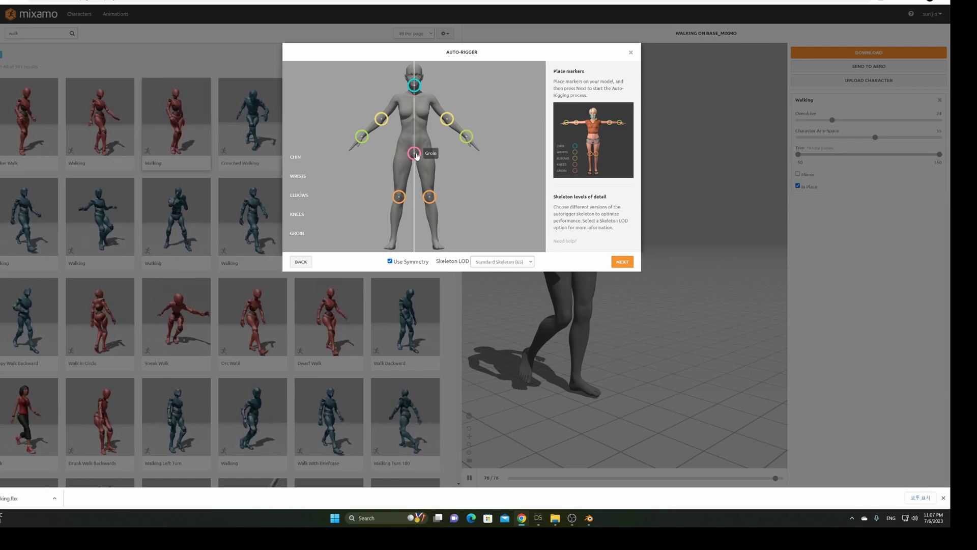
left_click(622, 262)
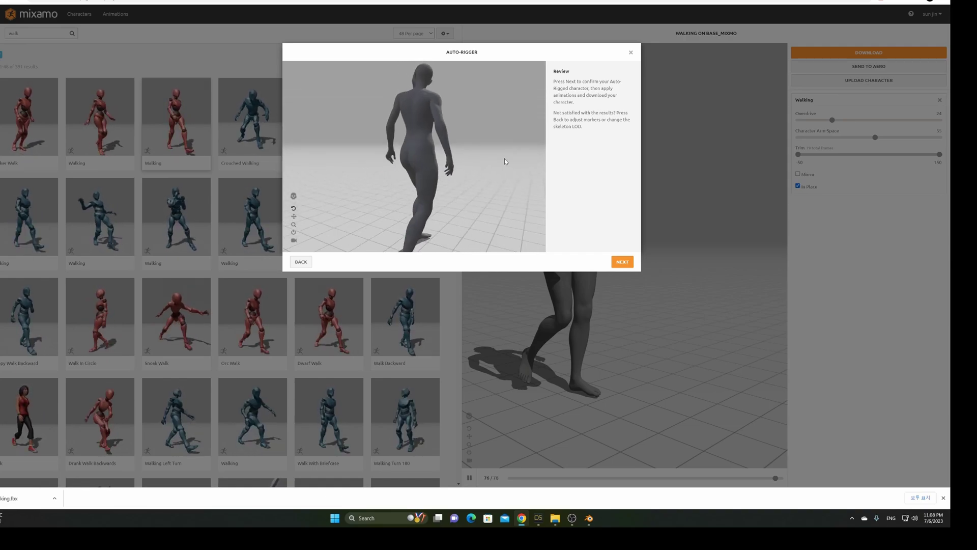
left_click(629, 265)
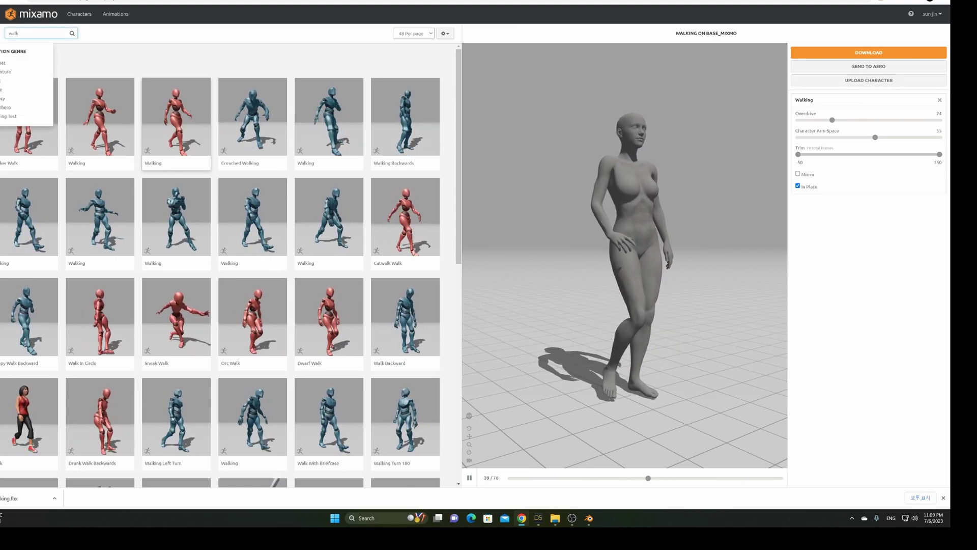
Apply the red-figure Walking animation beside Crouched Walking, make it In Place, and extend its trim range to -50 through 150
left_click(174, 129)
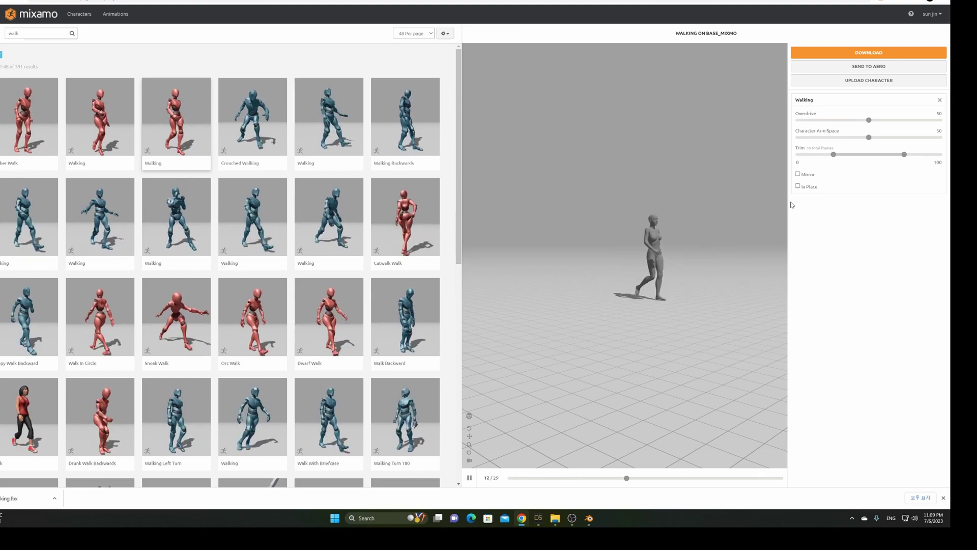
left_click(798, 187)
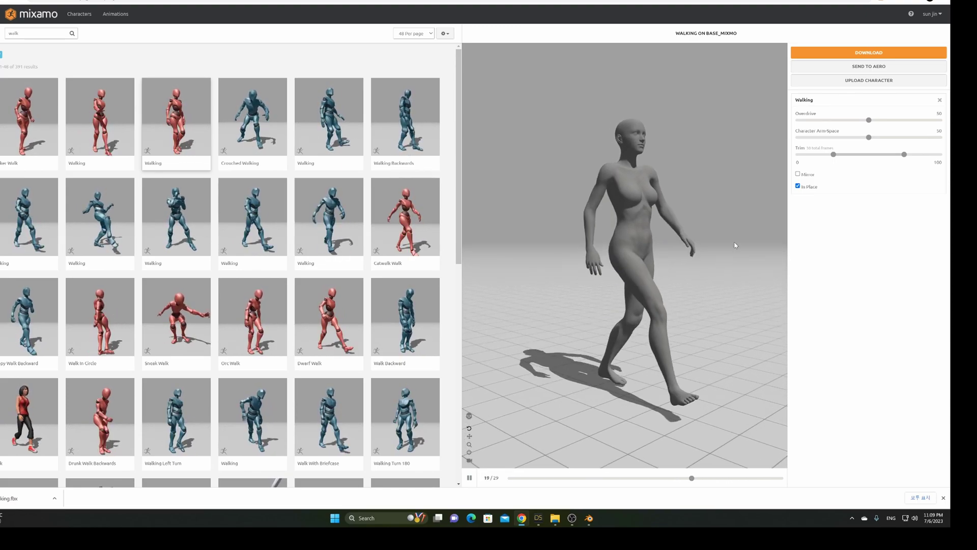
left_click_drag(833, 154, 831, 155)
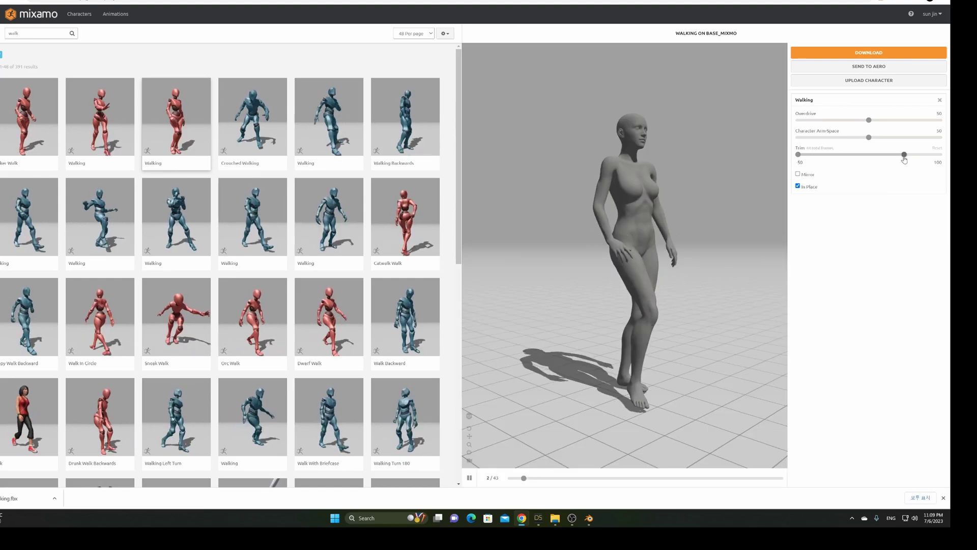
left_click_drag(904, 154, 939, 154)
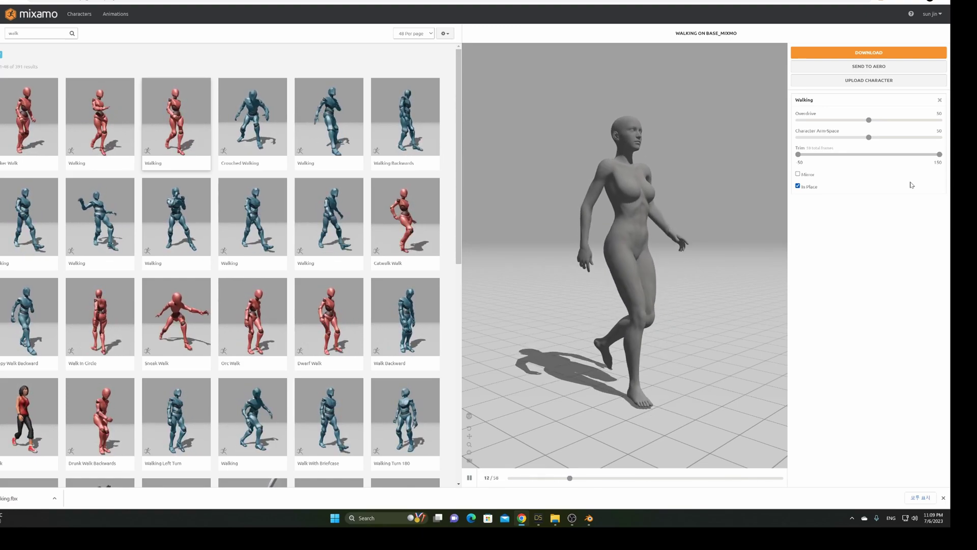
Set the walking animation's Overdrive to 24 and Character Arm-Space to 57, checking the arms from front and back
left_click(869, 122)
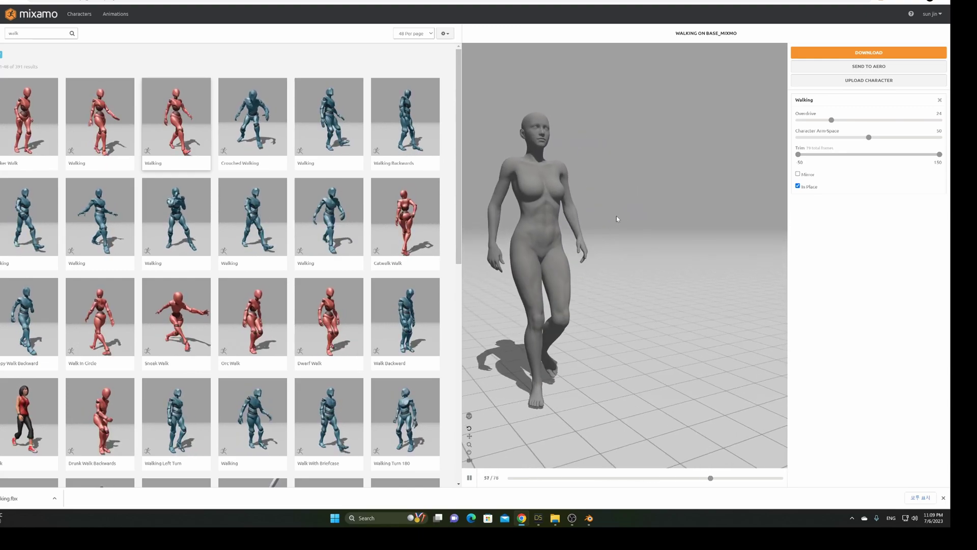
left_click_drag(597, 215, 635, 222)
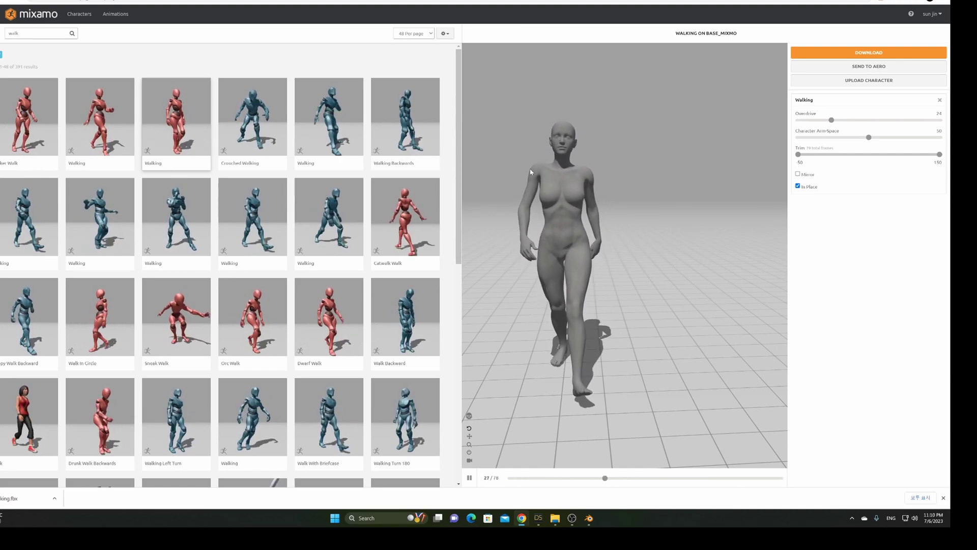
mouse_move(546, 178)
left_mouse_down()
mouse_move(685, 178)
mouse_move(541, 181)
left_mouse_up()
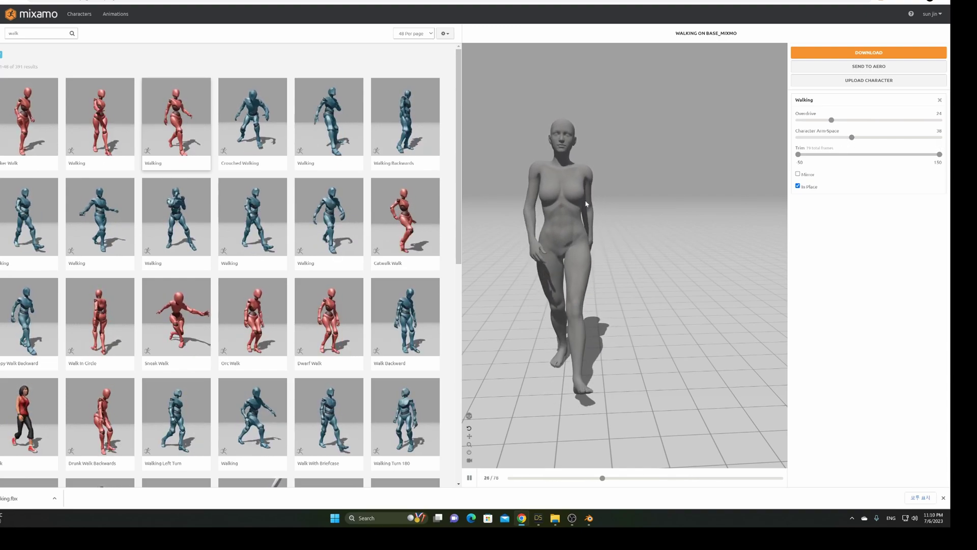
left_click_drag(852, 137, 880, 138)
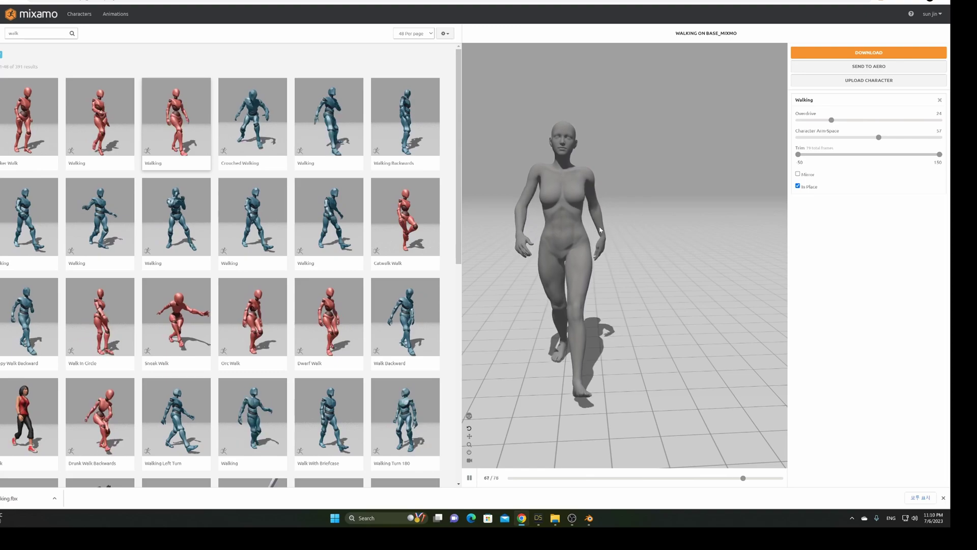
mouse_move(629, 227)
left_mouse_down()
mouse_move(740, 228)
mouse_move(636, 231)
left_mouse_up()
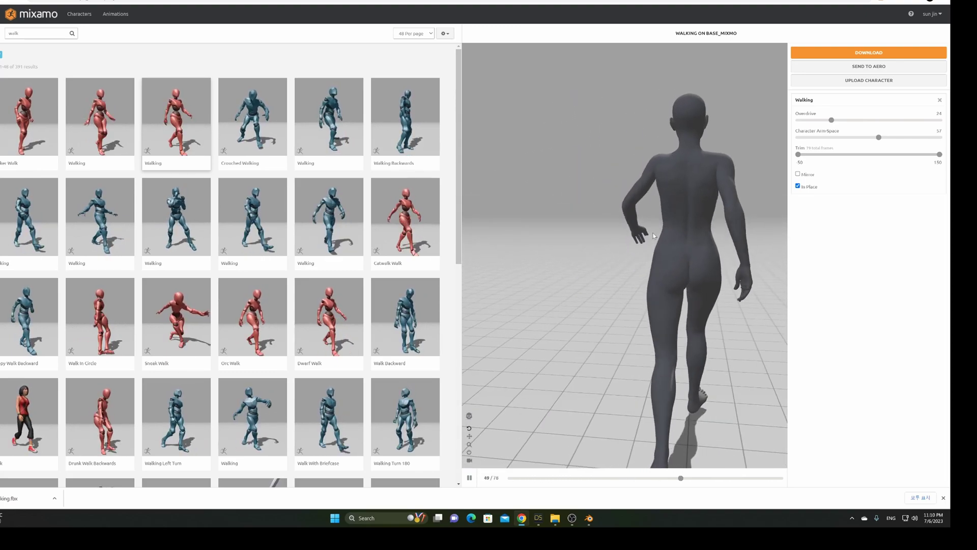
Set Character Arm-Space to 55 and download the walking animation as FBX Binary with skin, 30 frames per second and no keyframe reduction
left_click_drag(878, 137, 876, 138)
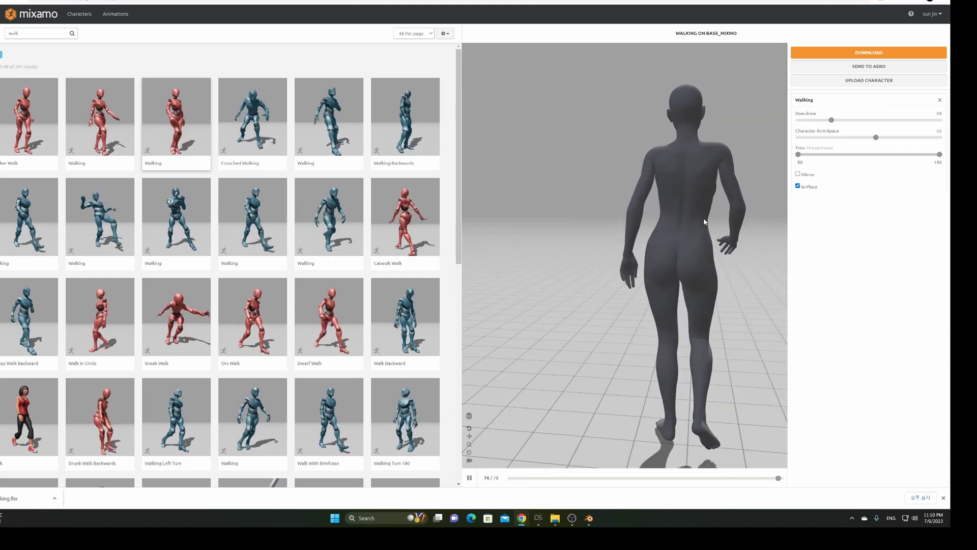
left_click_drag(704, 218, 546, 227)
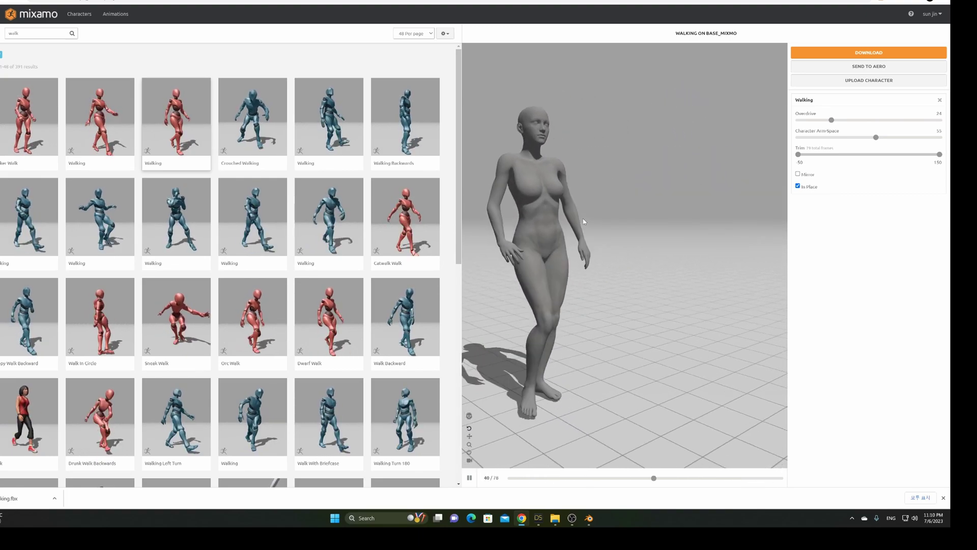
left_click_drag(546, 227, 701, 236)
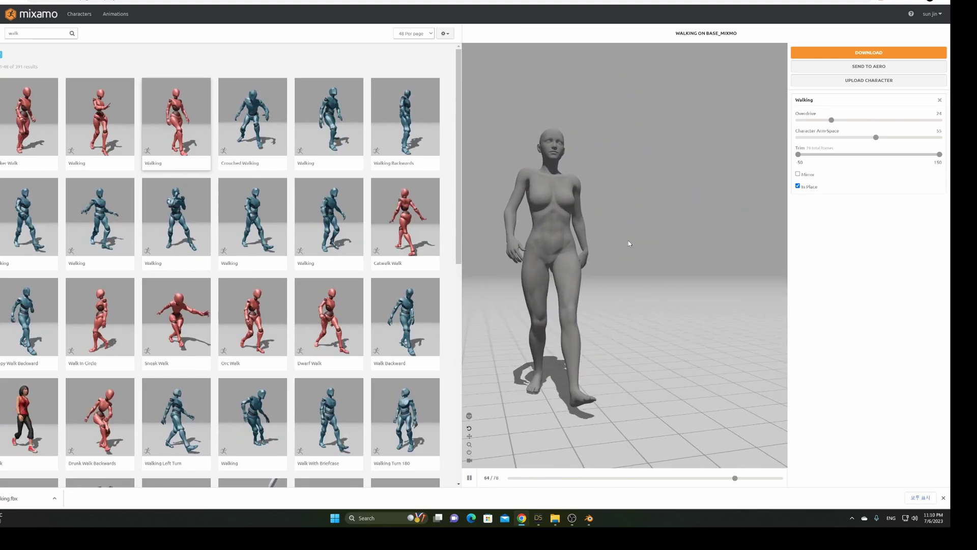
mouse_move(615, 244)
left_mouse_down()
mouse_move(593, 243)
mouse_move(697, 245)
mouse_move(617, 246)
left_mouse_up()
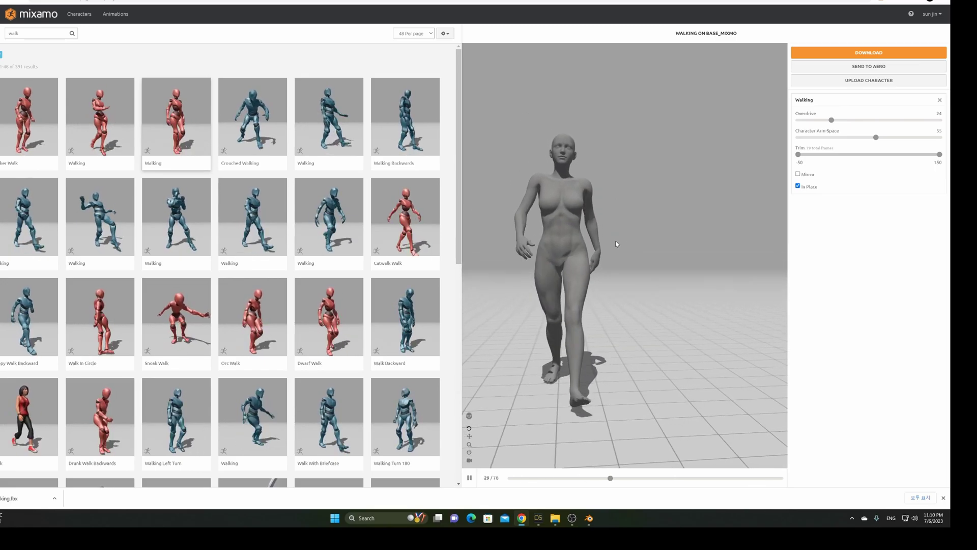
left_click(874, 52)
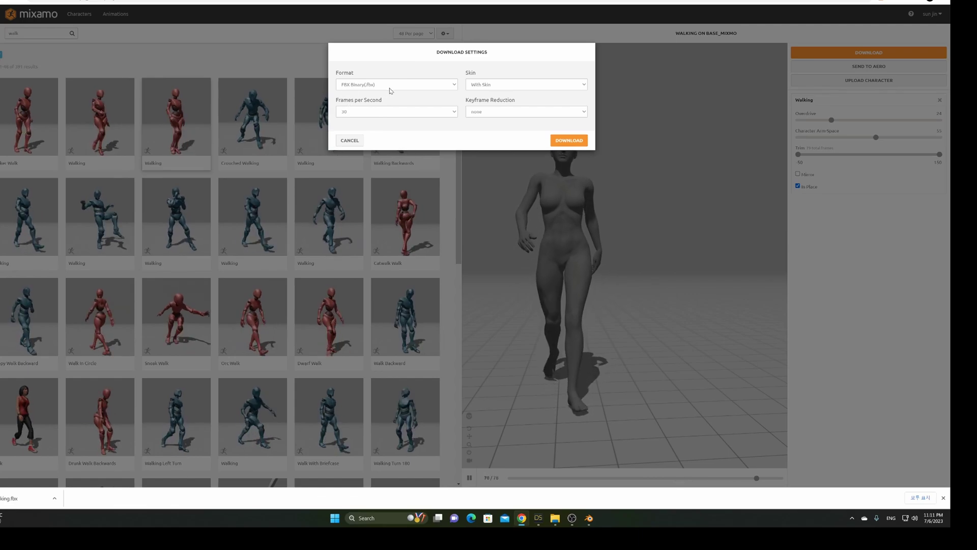
left_click(569, 139)
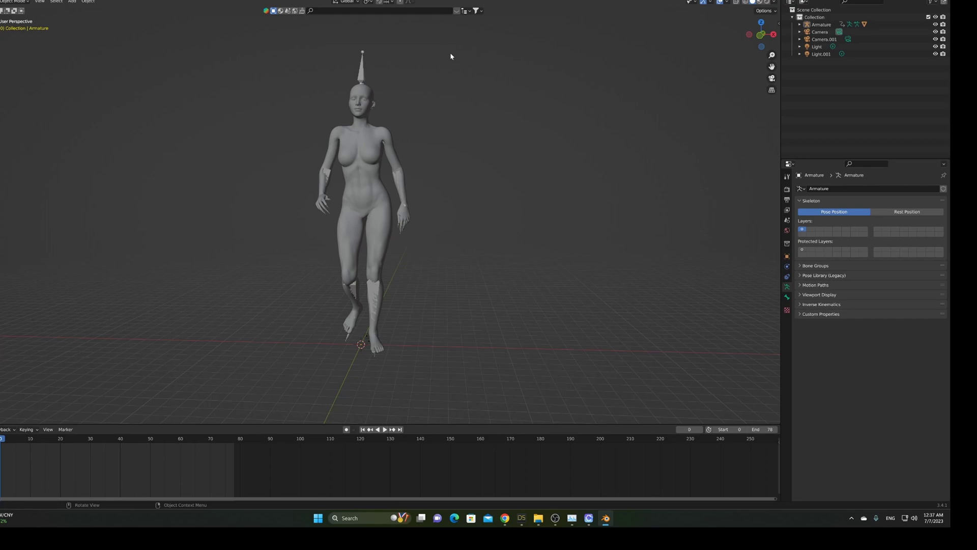
In Blender, play the walking animation on the rigged figure, check the armature's keyframes, and return the timeline to frame 0
scroll(434, 152, "up", 2)
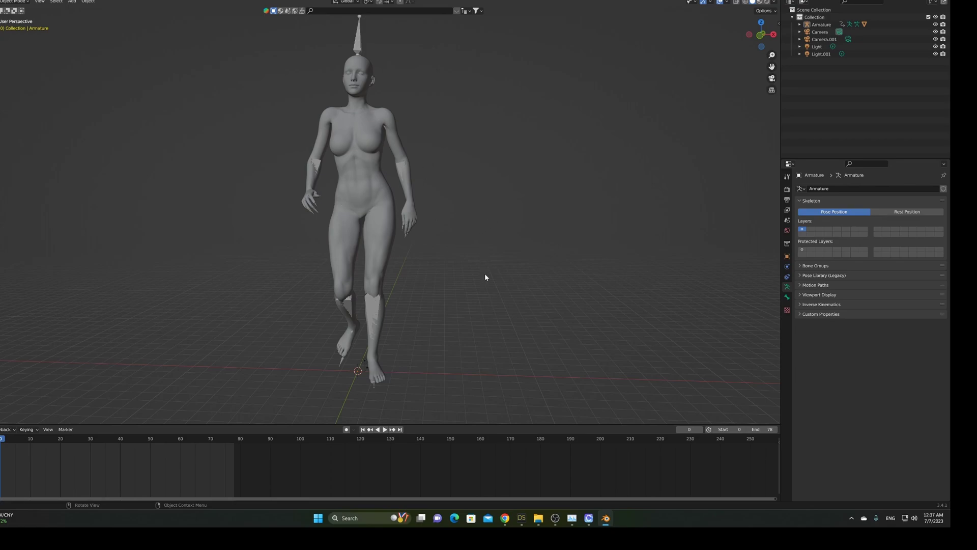
key("space")
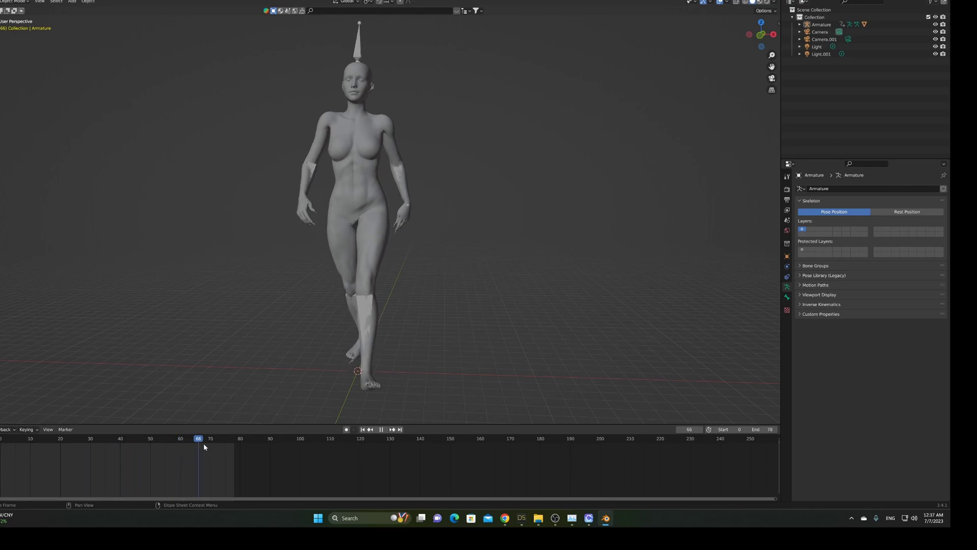
left_click_drag(19, 443, 1, 446)
key("space")
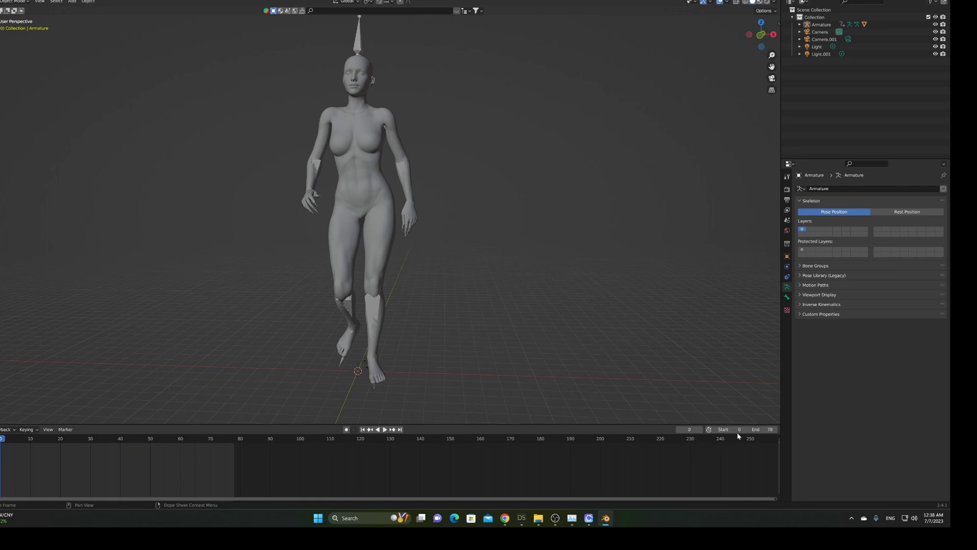
left_click(356, 48)
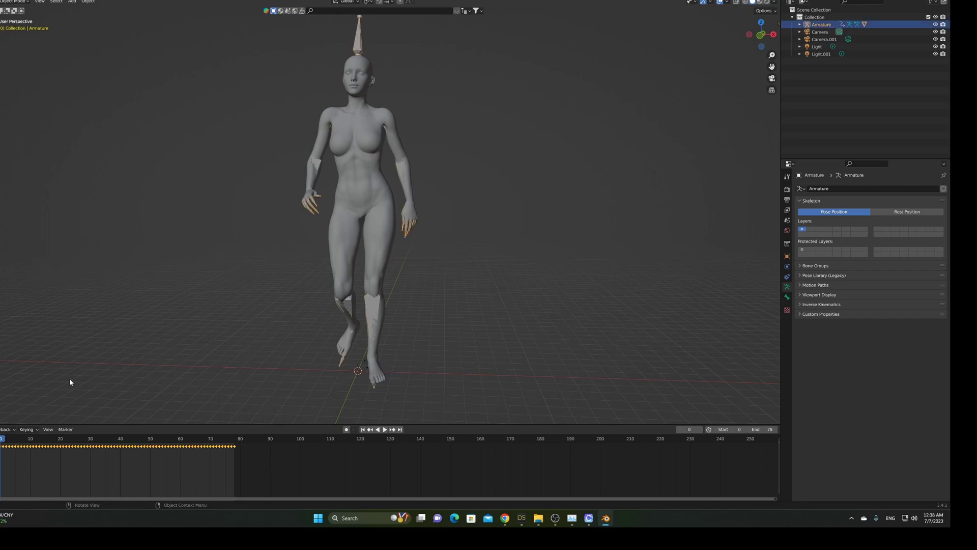
key("space")
left_click_drag(80, 445, 0, 450)
left_click(484, 325)
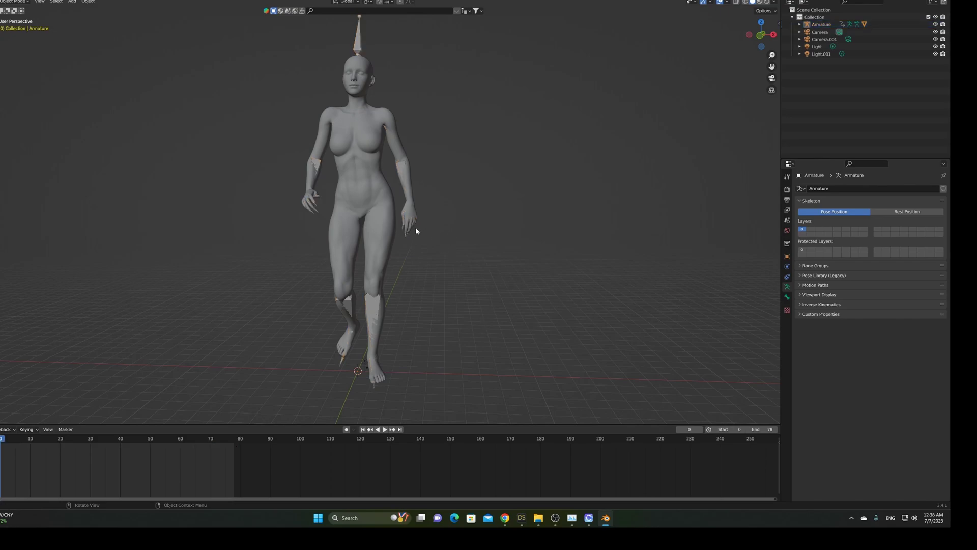
Export the Genesis8Female body mesh at frame 0 as Wavefront OBJ named fram0 into the toCLO folder
left_click(371, 187)
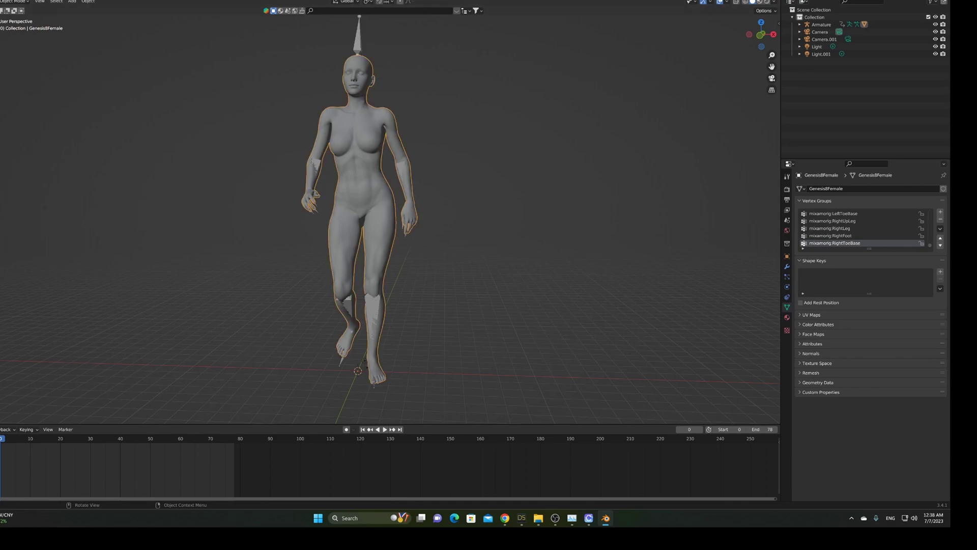
left_click(8, 0)
mouse_move(19, 100)
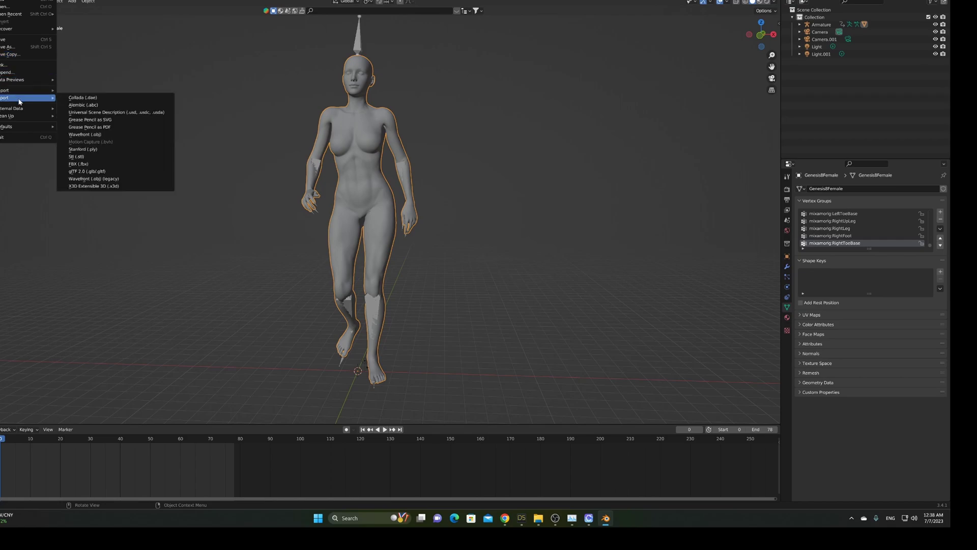
left_click(101, 137)
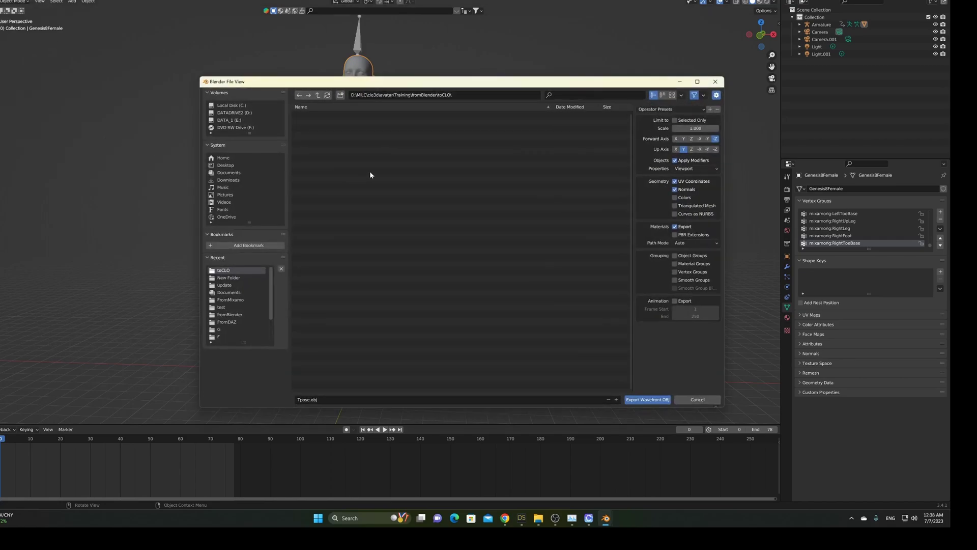
left_click(363, 399)
key("BackSpace")
type("frame")
left_click(652, 399)
left_click(652, 400)
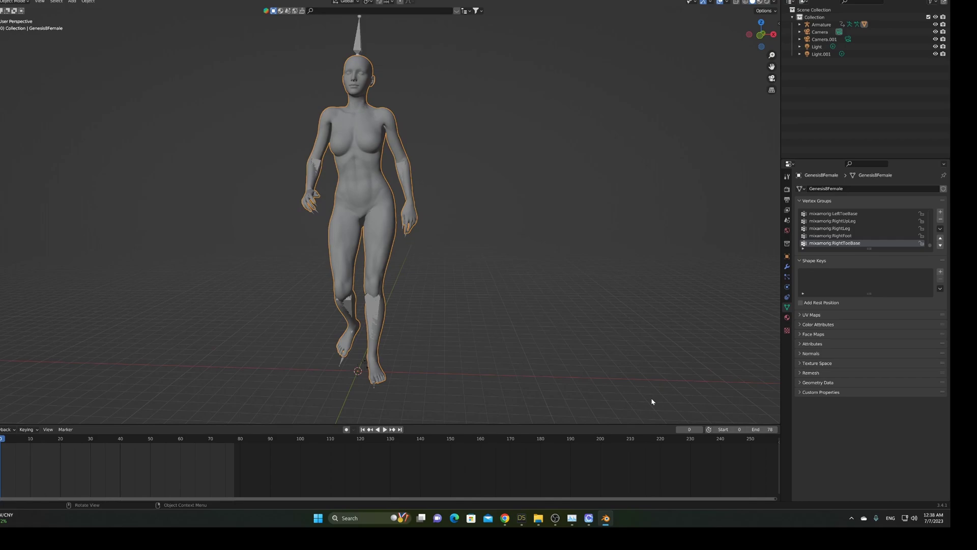
Switch the armature to Rest Position and export the Genesis8Female body mesh as Wavefront OBJ named tpose into the toCLO folder
left_click(359, 43)
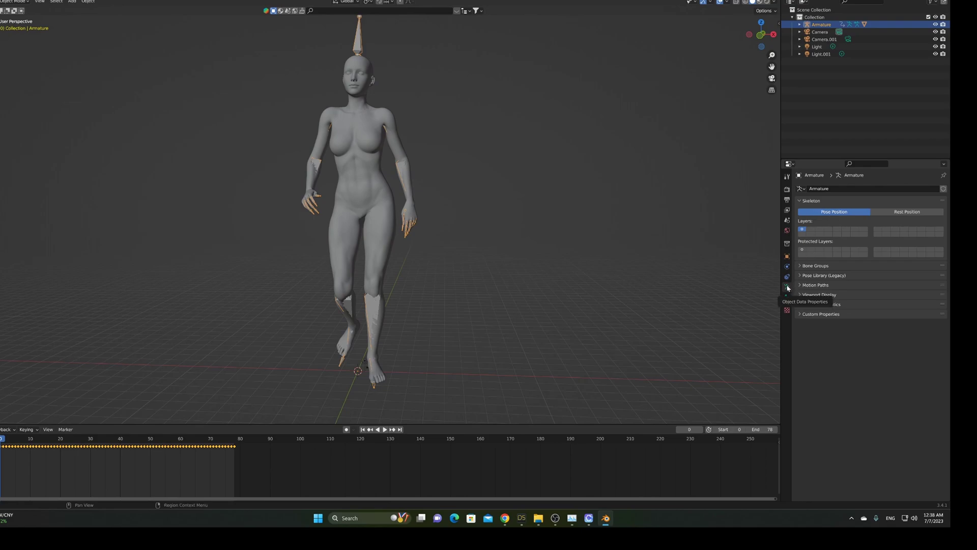
left_click(905, 213)
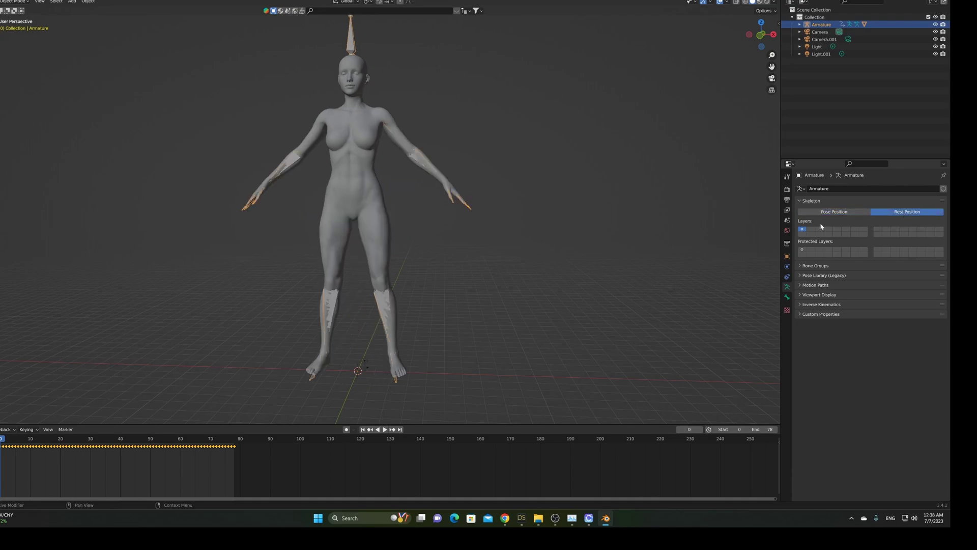
left_click(358, 166)
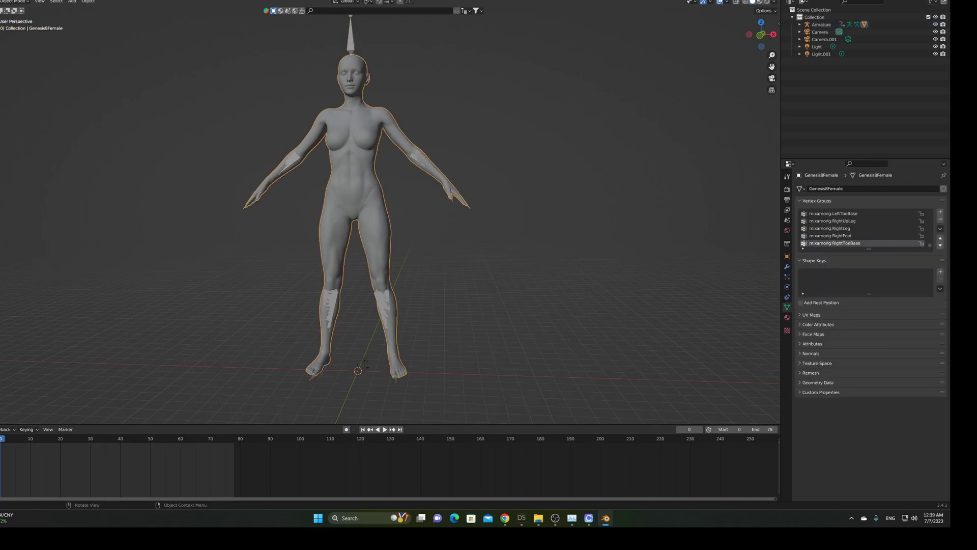
left_click(6, 1)
mouse_move(17, 101)
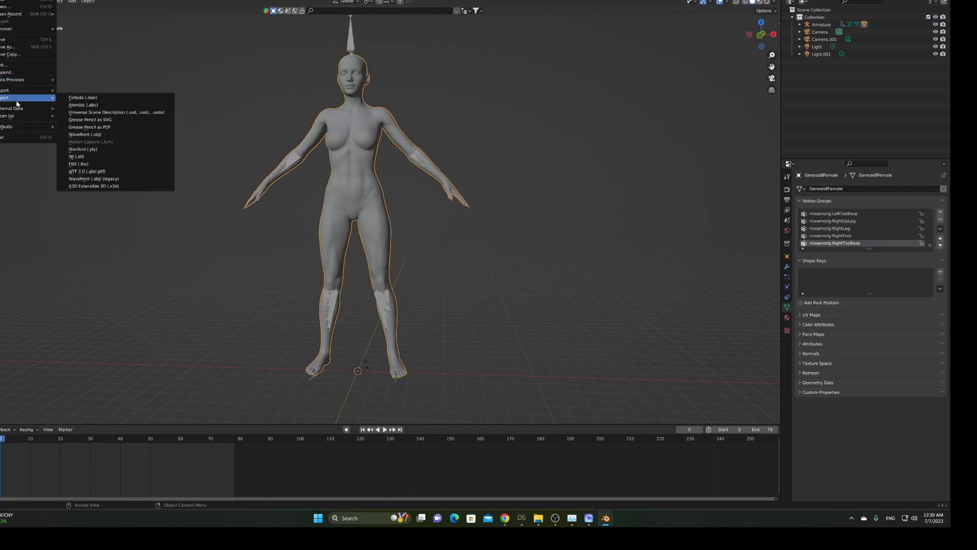
left_click(103, 135)
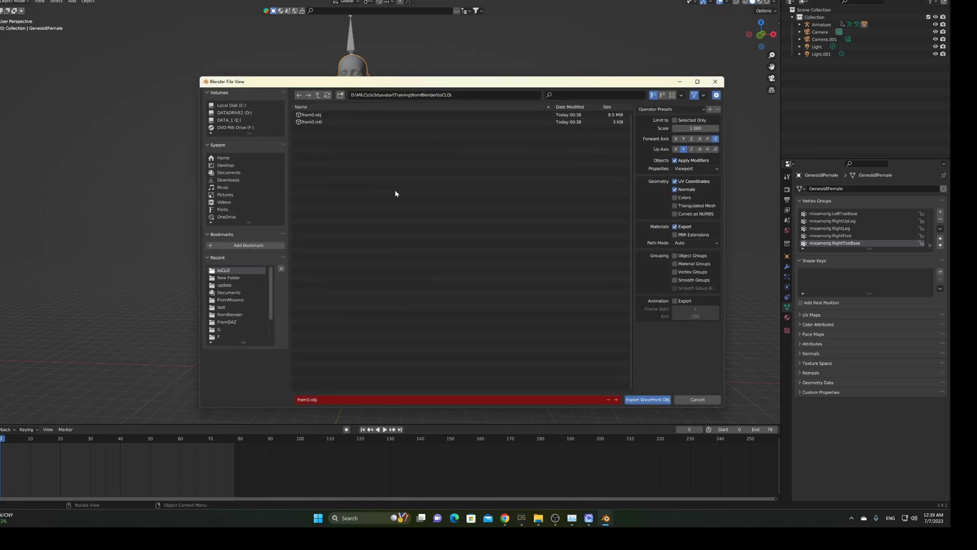
left_click(335, 400)
type("tpose")
key("Return")
left_click(648, 401)
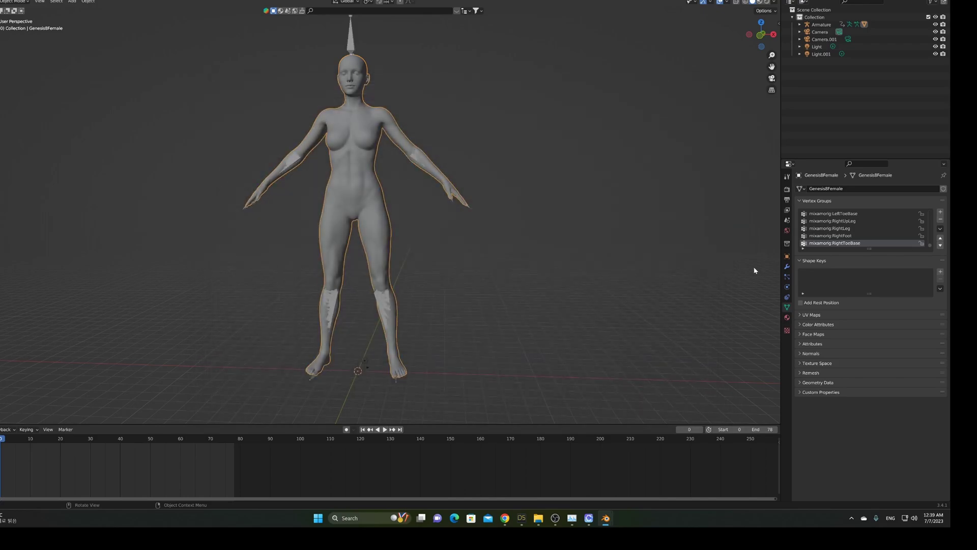
Return the armature to Pose Position with the timeline at frame 0
left_click(352, 45)
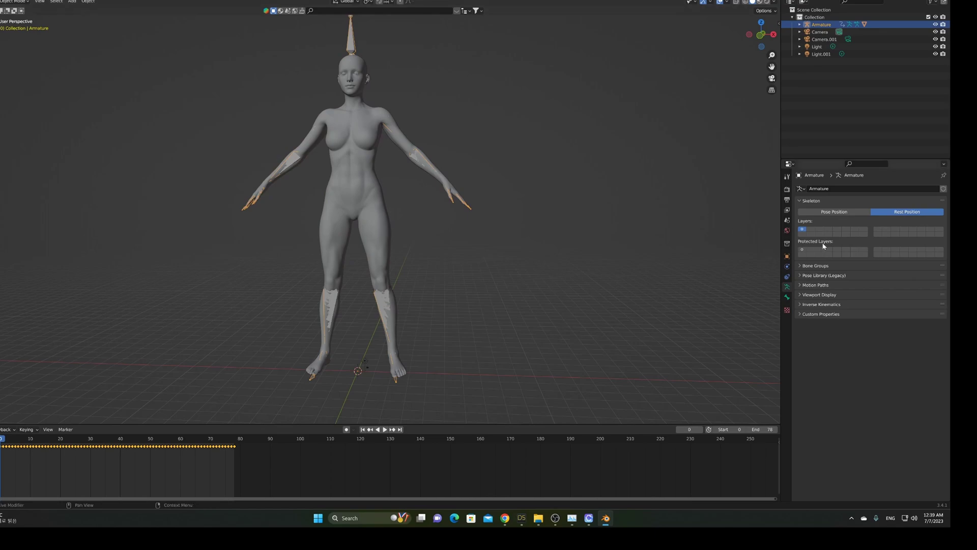
left_click(828, 212)
mouse_move(1, 442)
left_mouse_down()
mouse_move(190, 441)
mouse_move(0, 441)
left_mouse_up()
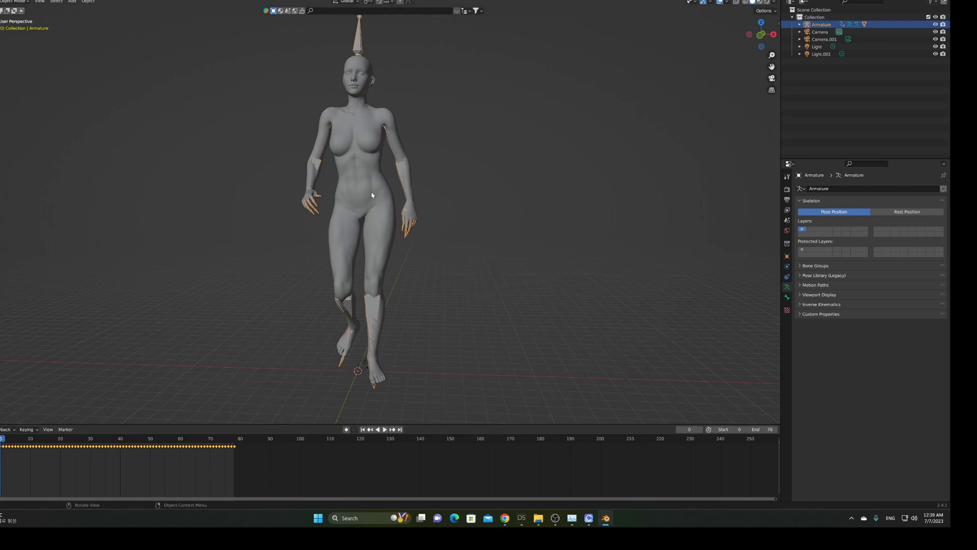
Export only the selected Genesis8Female body mesh as Alembic motion.abc for frames 0 to 78 into the toCLO folder, then deselect everything
left_click(7, 1)
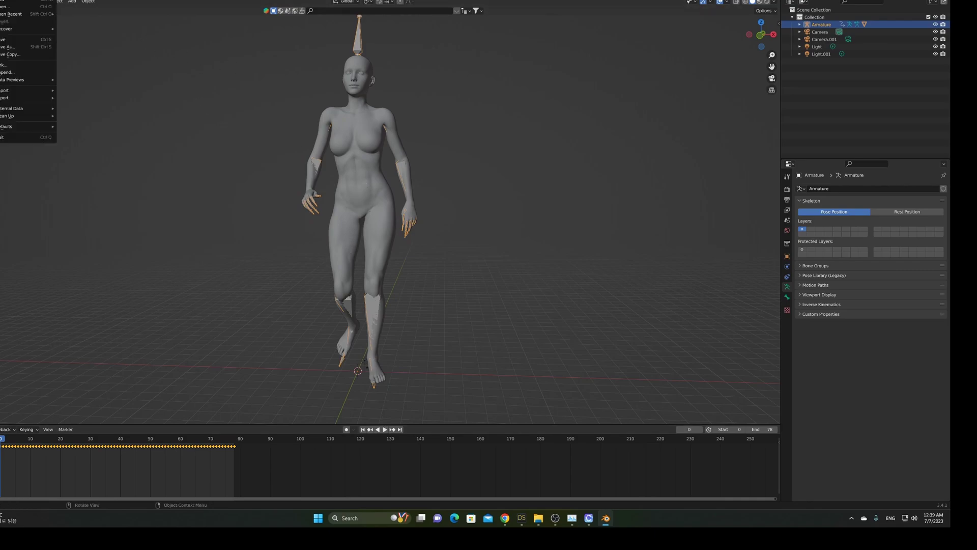
mouse_move(21, 102)
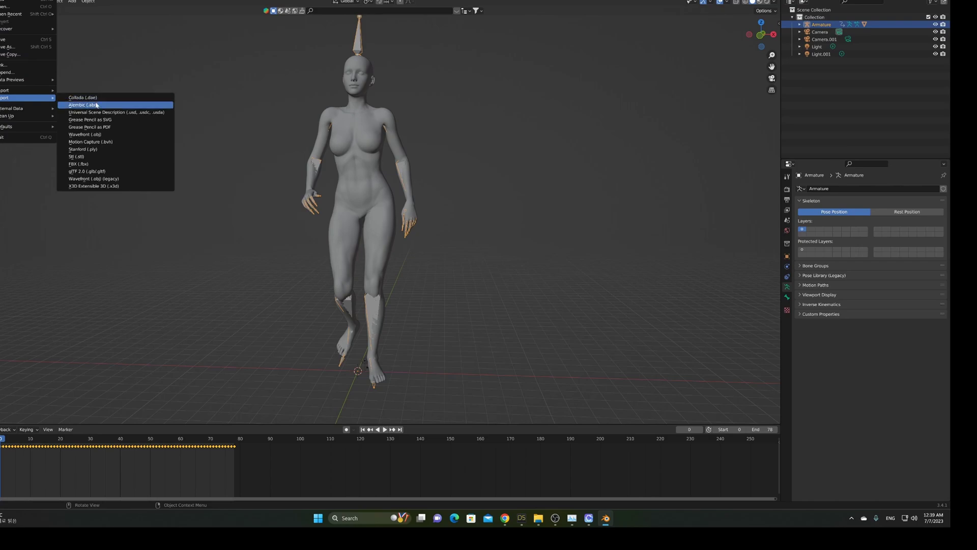
left_click(113, 105)
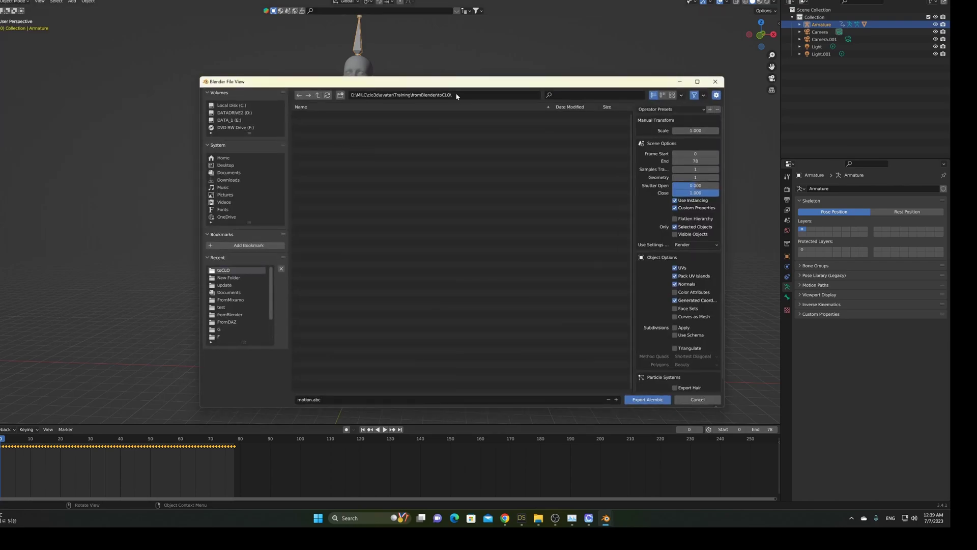
left_click_drag(452, 90, 629, 108)
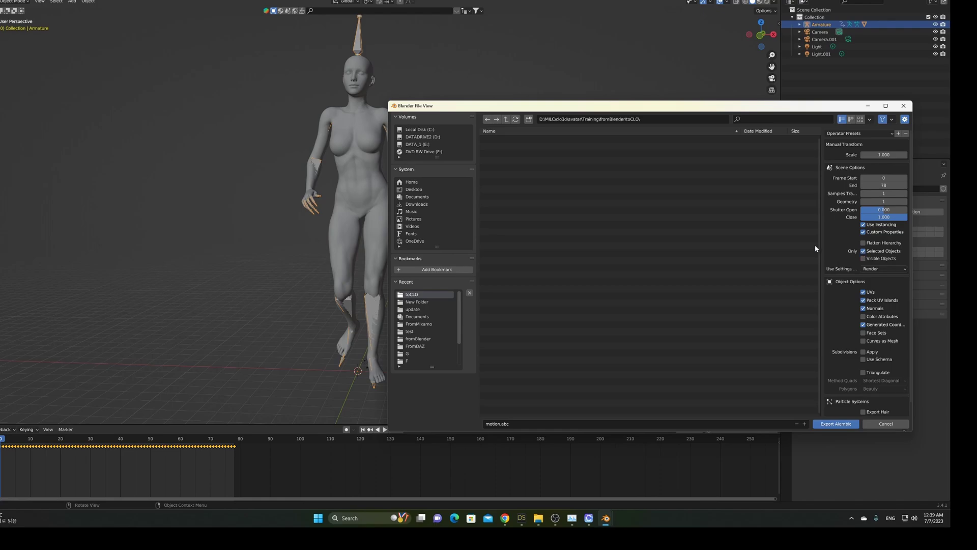
left_click(372, 136)
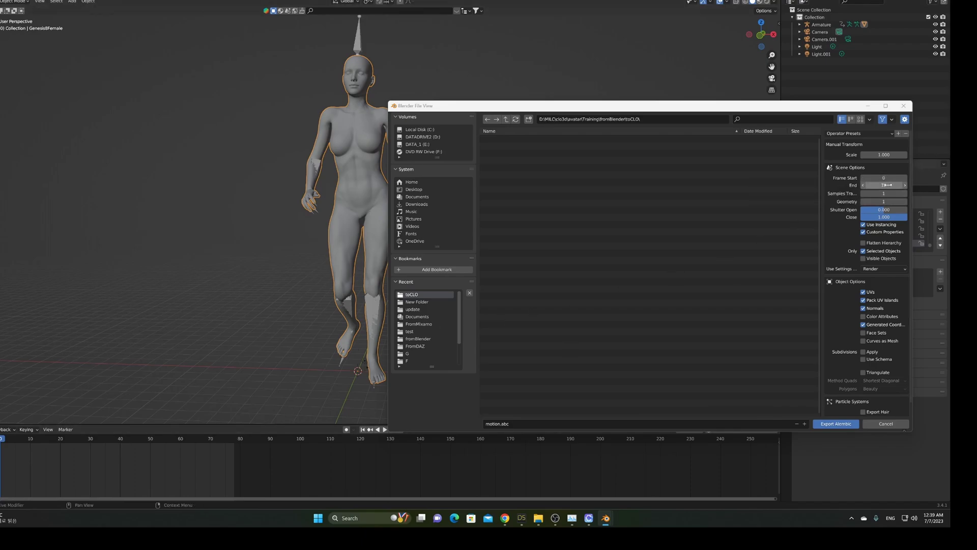
scroll(901, 323, "down", 2)
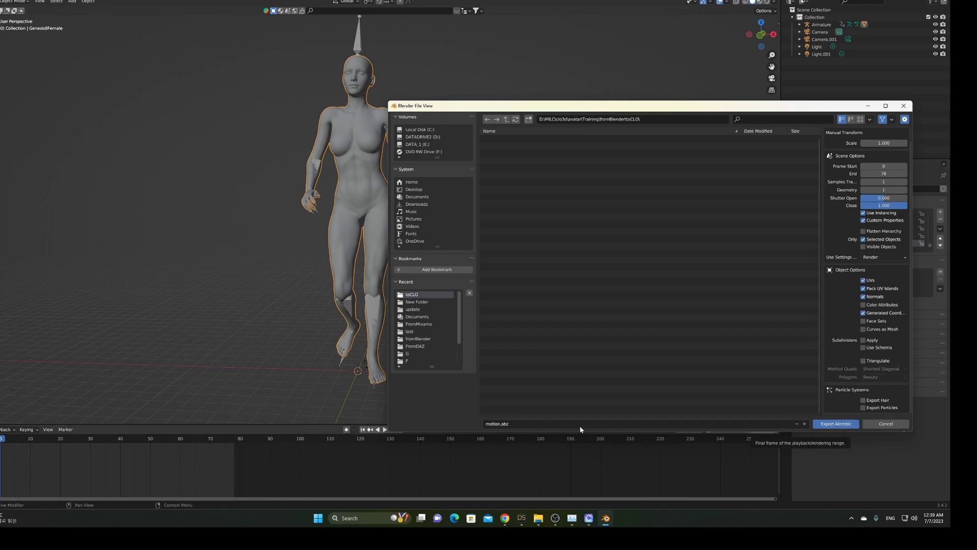
left_click(840, 423)
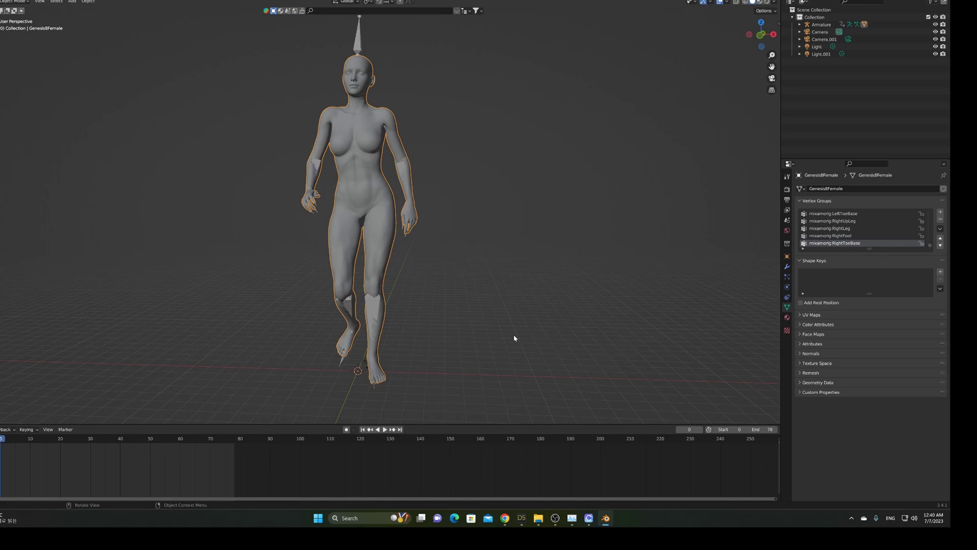
left_click(359, 41)
left_click(529, 206)
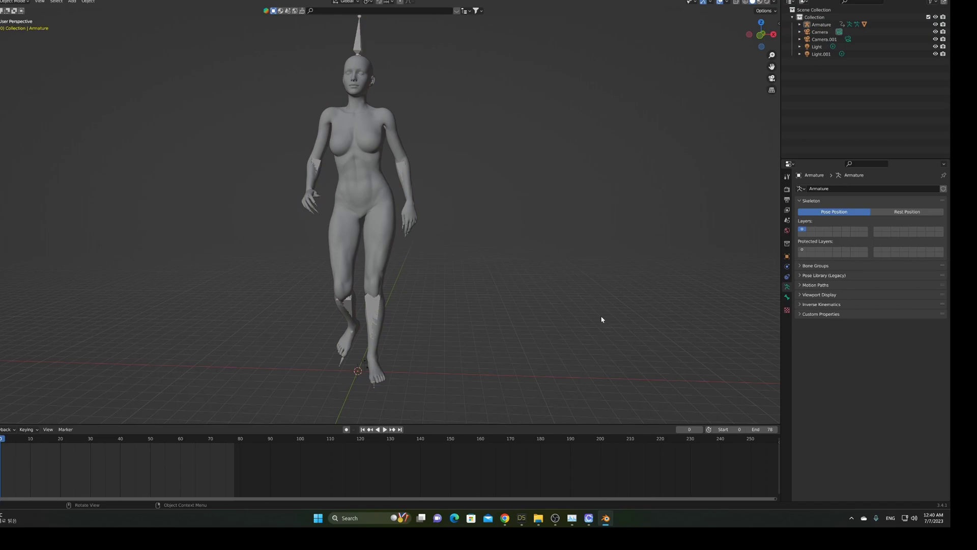
Switch to CLO and import tpose.obj from the toCLO folder as a new avatar at cm (DAZ Studio) scale
left_click(589, 517)
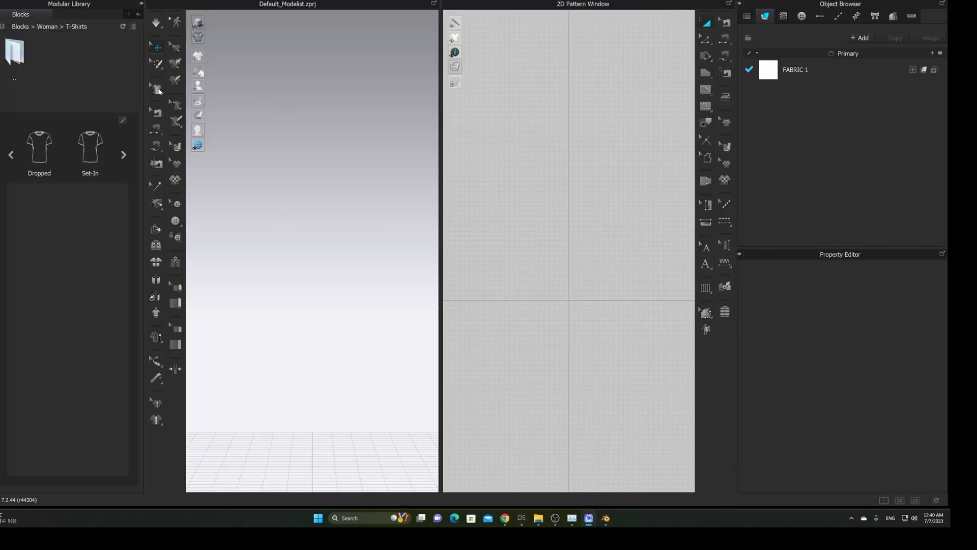
mouse_move(538, 517)
left_click(527, 489)
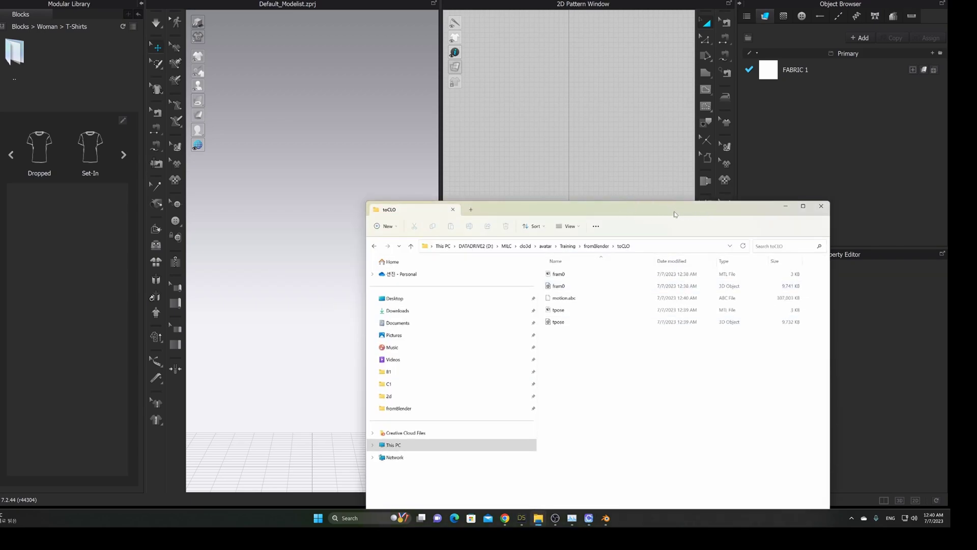
left_click_drag(675, 211, 797, 202)
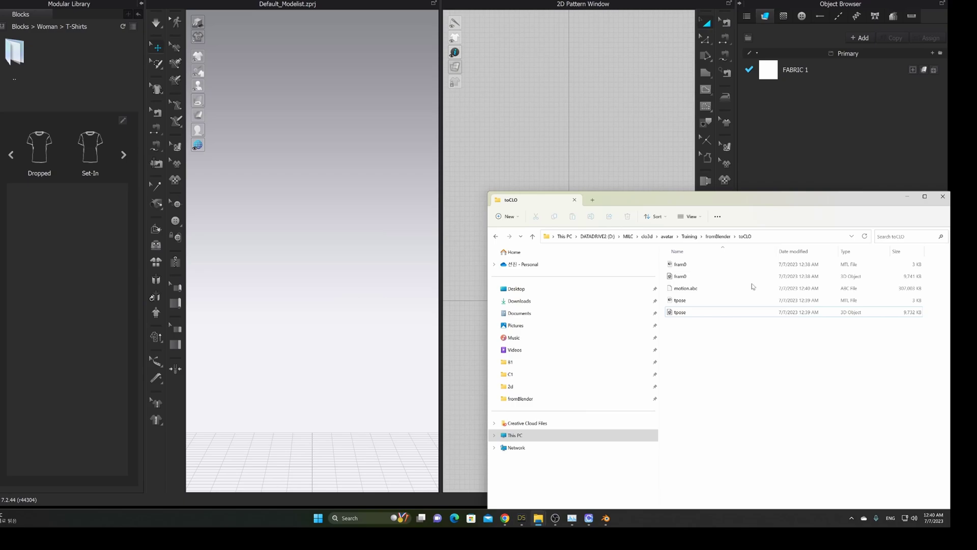
left_click(683, 313)
left_click_drag(683, 312, 309, 285)
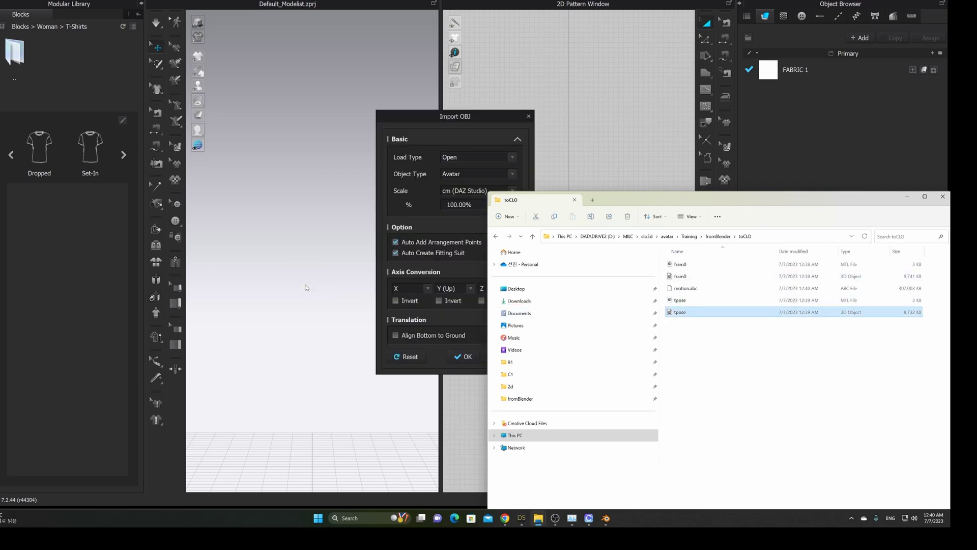
left_click(458, 143)
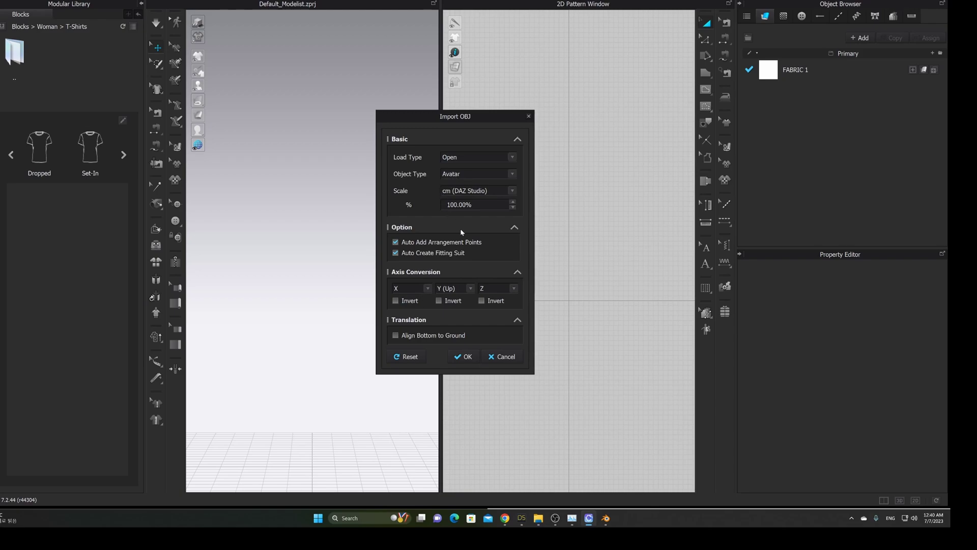
left_click(464, 357)
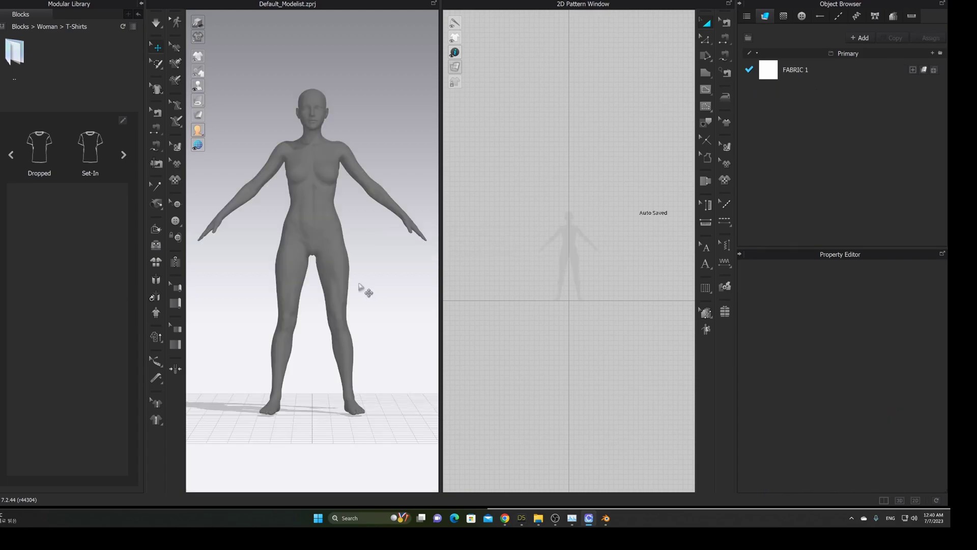
scroll(332, 215, "down", 3)
scroll(334, 217, "up", 2)
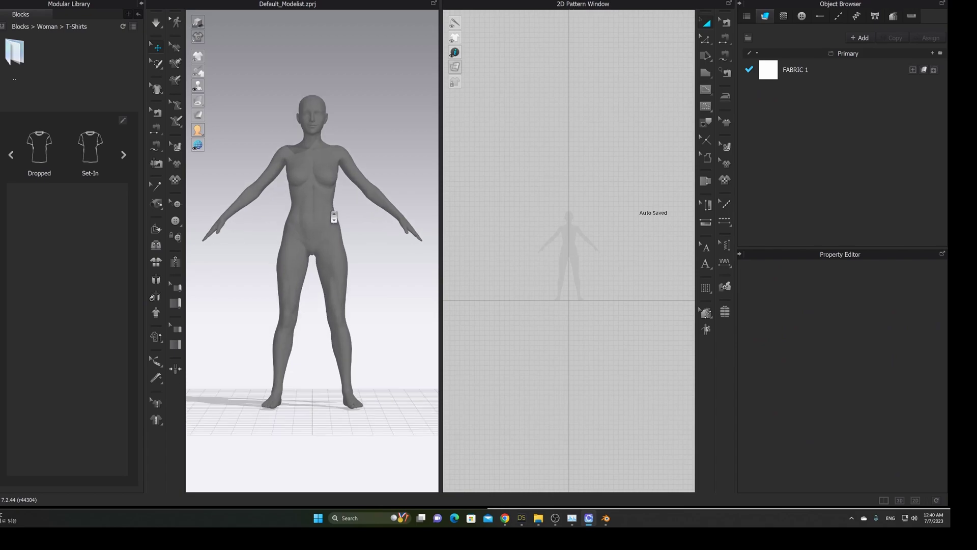
scroll(334, 217, "up", 1)
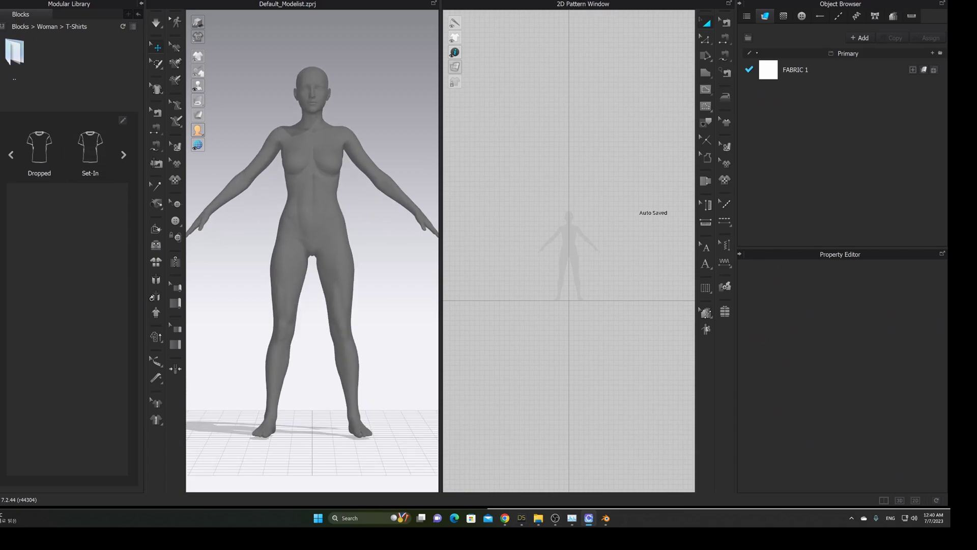
Load the Set-In T-shirt blocks with the V-neck body and the short sleeves
left_click(86, 153)
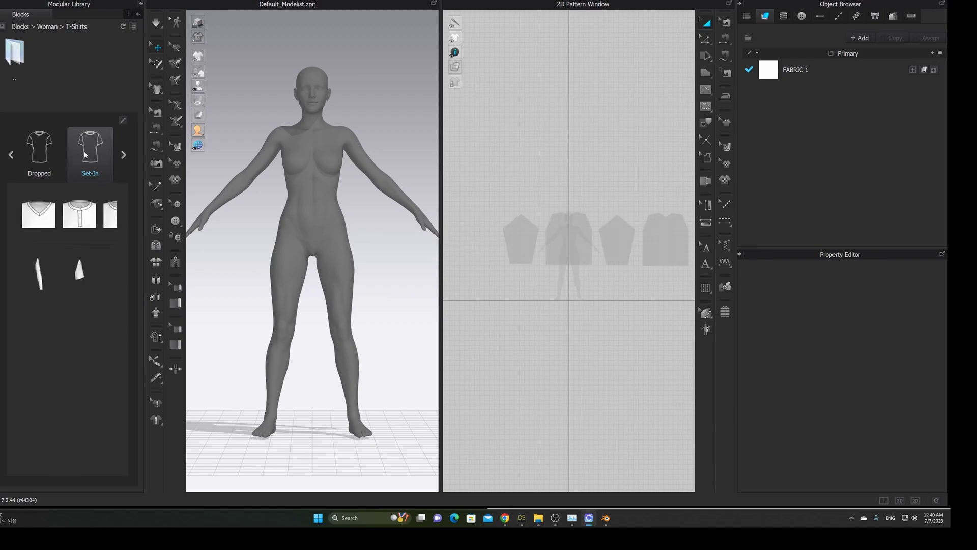
left_click(38, 220)
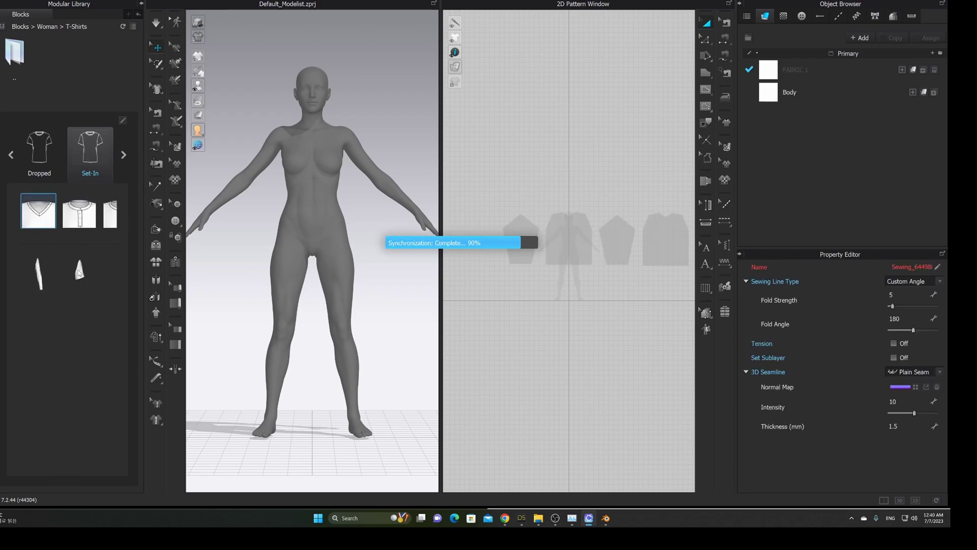
left_click(79, 271)
Position the first sleeve and front body pieces around the avatar's shoulder and torso
left_click_drag(499, 211, 552, 266)
left_click_drag(544, 184, 591, 287)
right_click_drag(345, 197, 296, 204)
left_click_drag(325, 128, 289, 133)
right_click_drag(276, 182, 342, 179)
left_click_drag(332, 132, 337, 133)
Move the opposite sleeve piece into place around the avatar's other upper arm and select the first sleeve again
left_click(394, 213)
left_click_drag(601, 207, 634, 270)
right_click_drag(391, 183, 374, 177)
left_click_drag(371, 130, 385, 131)
right_click_drag(425, 185, 370, 147)
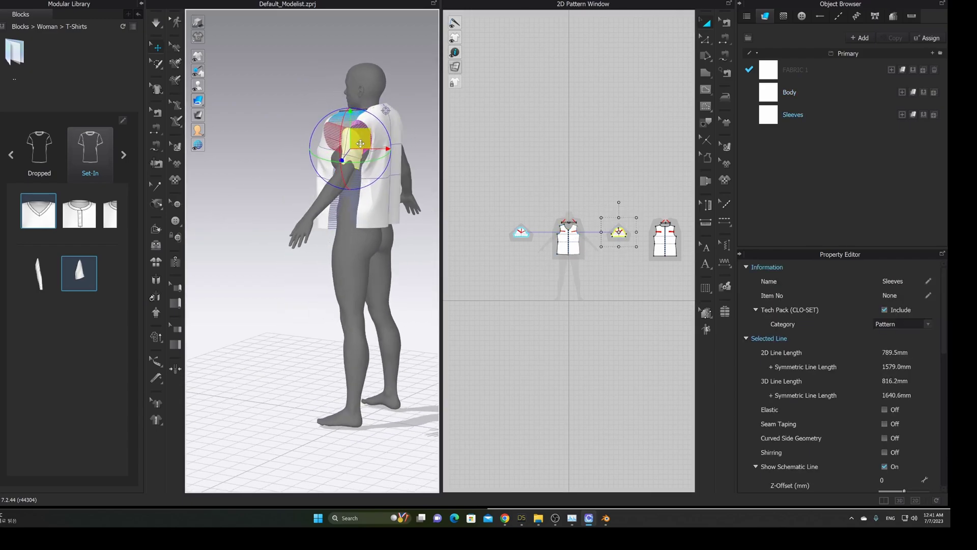
key("2")
left_click_drag(495, 211, 537, 266)
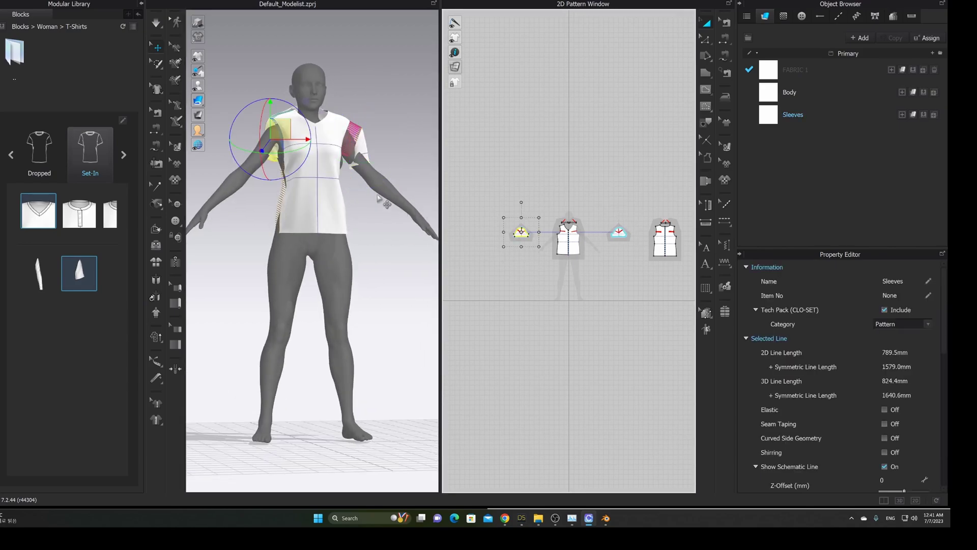
right_click_drag(269, 165, 301, 179)
Simulate the T-shirt onto the avatar, adjust the front, sleeve and back fabric while it drapes, and stop the simulation
key("space")
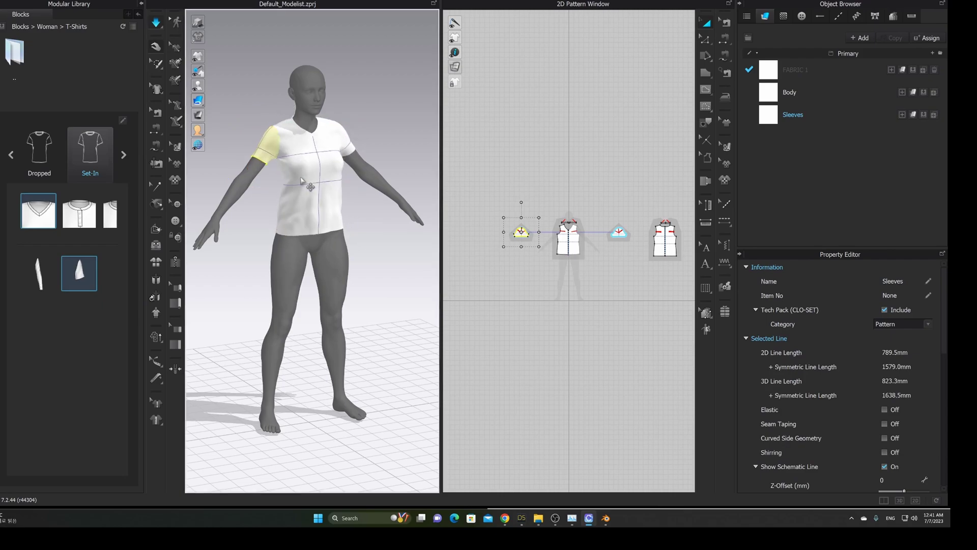
left_click(302, 182)
key("8")
left_click(314, 162)
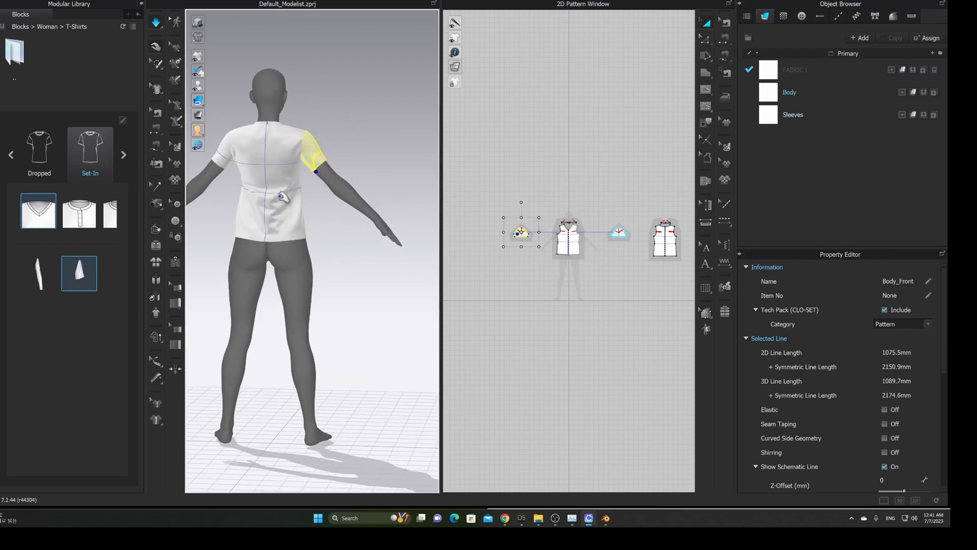
right_click_drag(251, 194, 300, 194)
left_click(275, 205)
right_click_drag(232, 228, 277, 233)
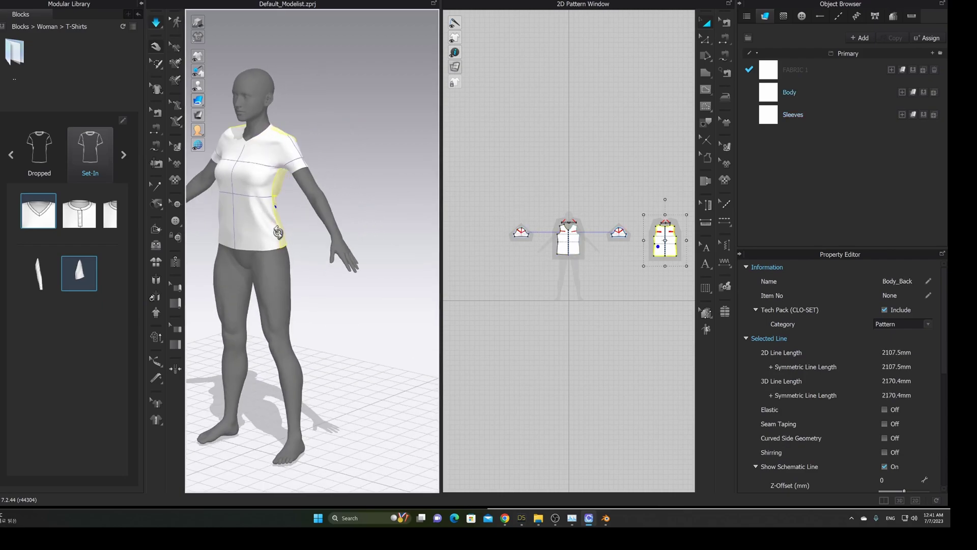
left_click(414, 218)
key("2")
right_click_drag(354, 190, 360, 228)
scroll(336, 198, "down", 2)
scroll(322, 207, "up", 1)
scroll(343, 230, "up", 2)
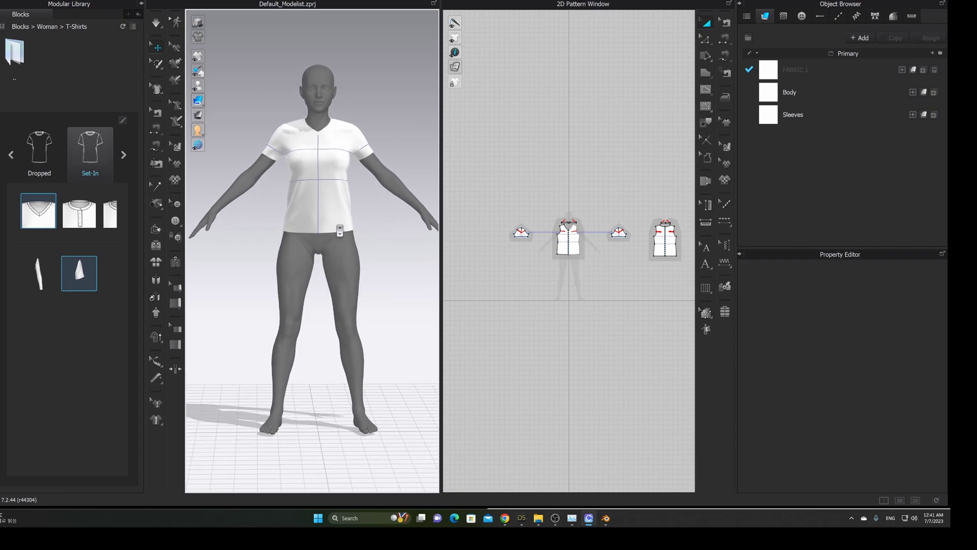
scroll(394, 234, "down", 1)
Import fram0.obj without saving the project, as an added Morph Target at cm (DAZ Studio) scale with 25 morphing frames
mouse_move(540, 520)
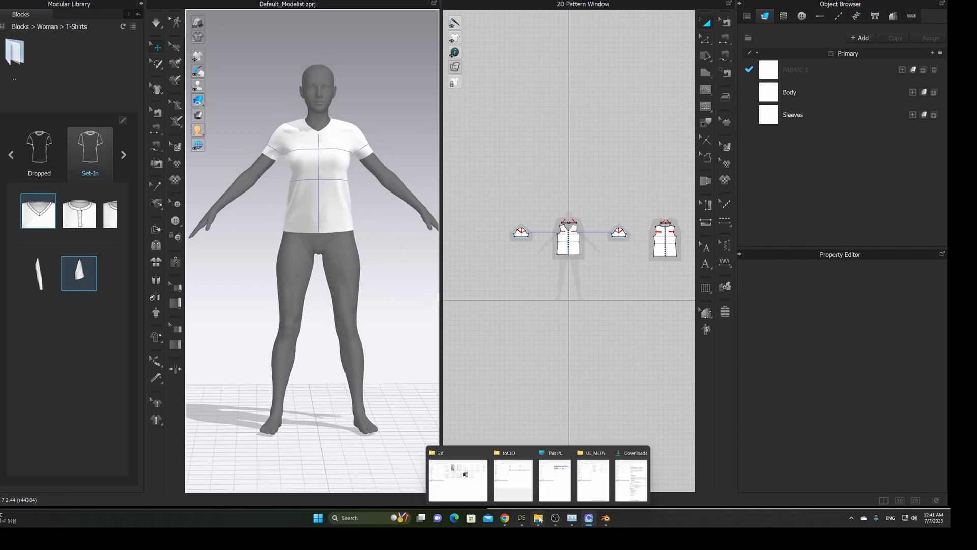
left_click(515, 481)
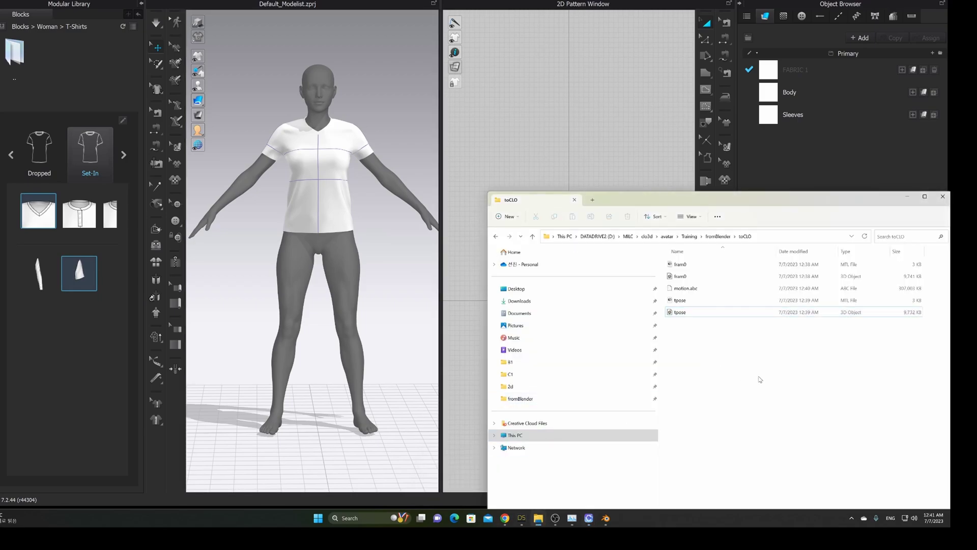
left_click(692, 276)
left_click_drag(682, 276, 355, 256)
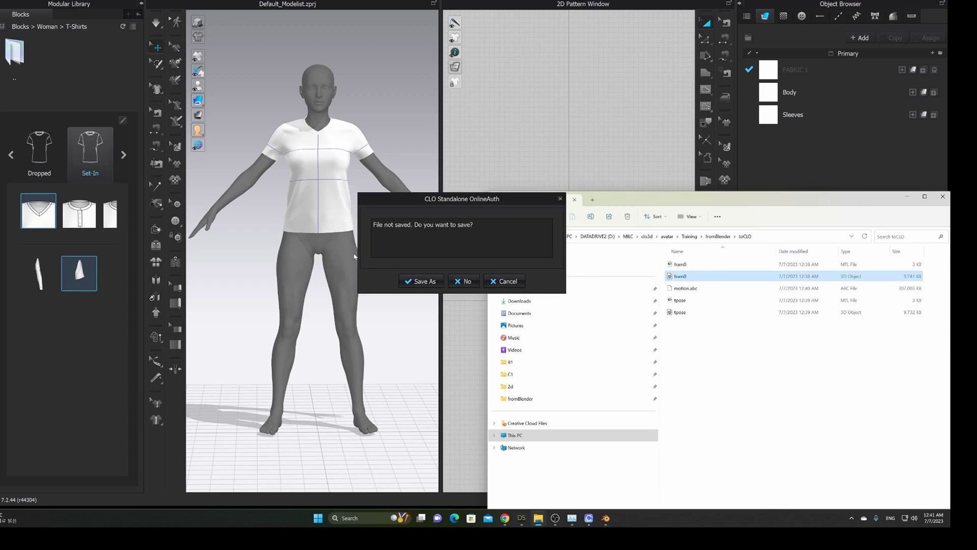
left_click(469, 280)
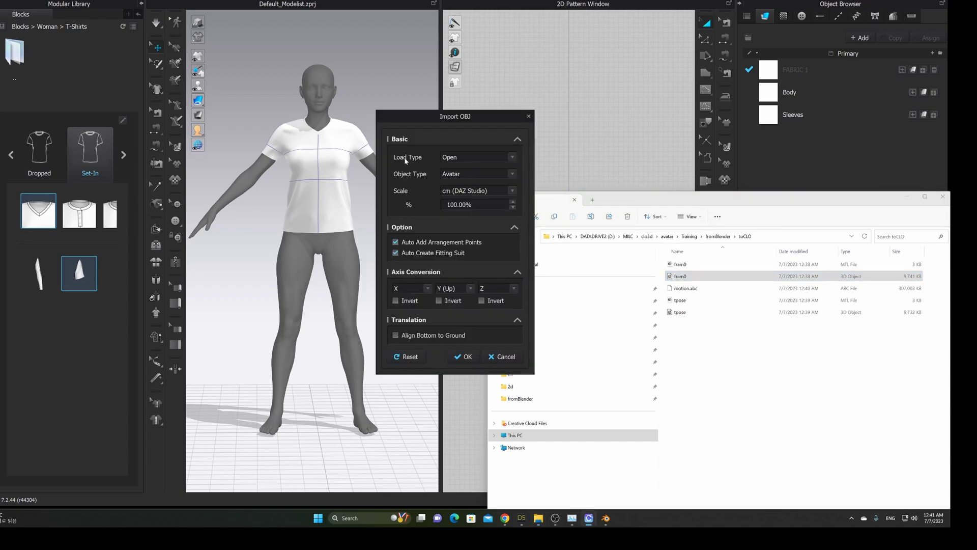
left_click(467, 159)
left_click(457, 174)
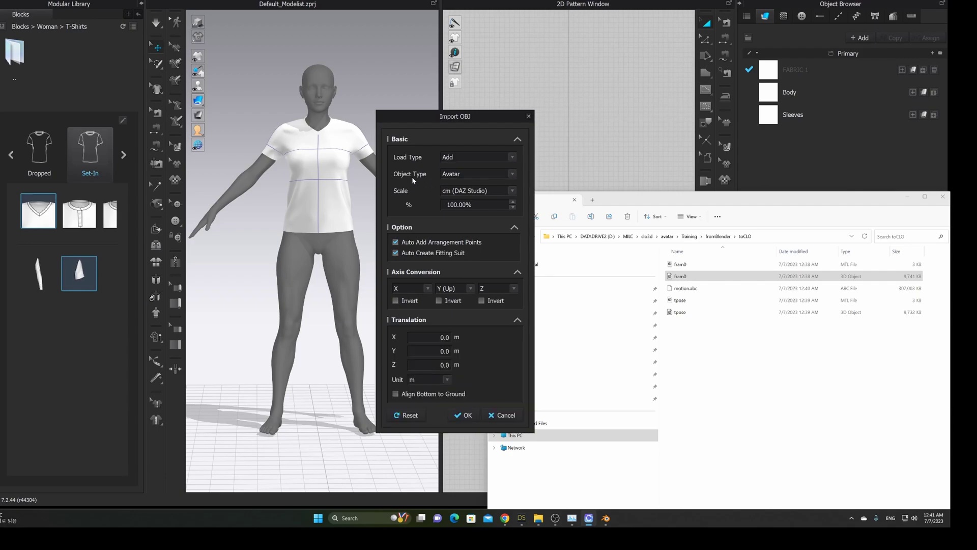
left_click(459, 174)
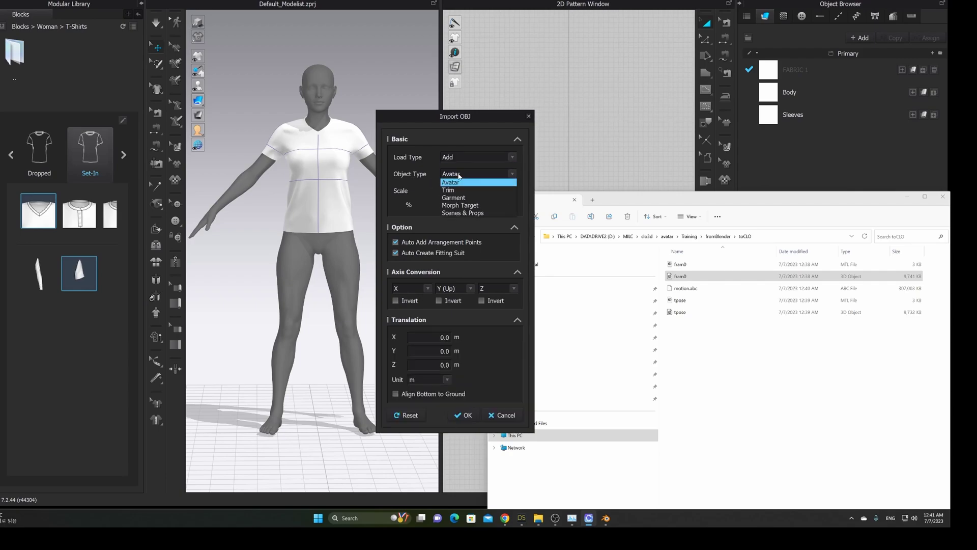
left_click(460, 205)
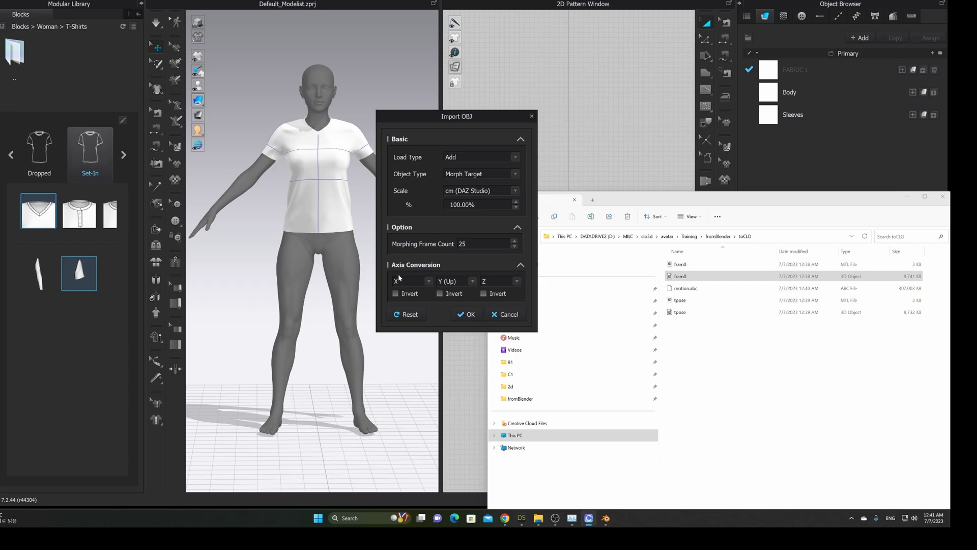
left_click(469, 314)
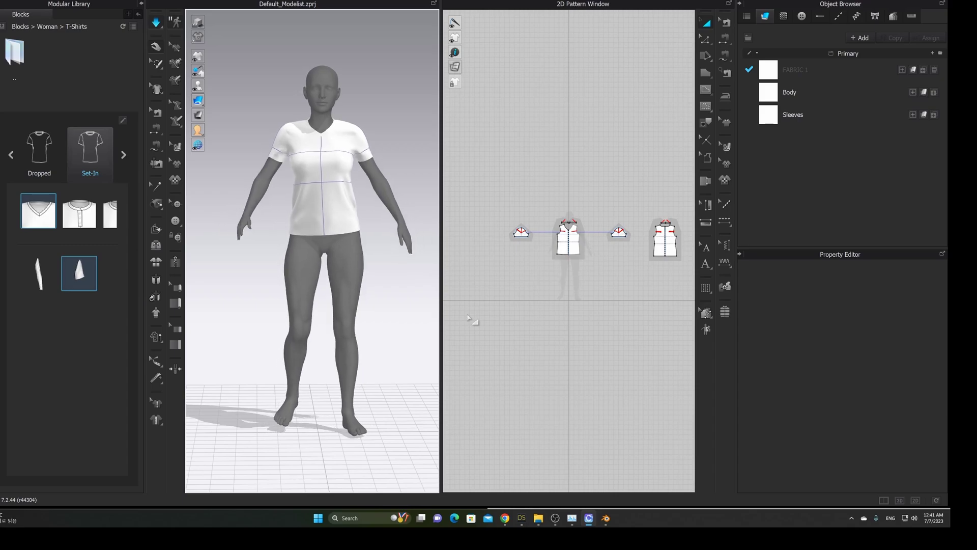
Delete the morphed avatar mesh from the scene, keeping the draped T-shirt
mouse_move(303, 303)
right_mouse_down()
mouse_move(356, 290)
mouse_move(432, 291)
mouse_move(304, 291)
right_mouse_up()
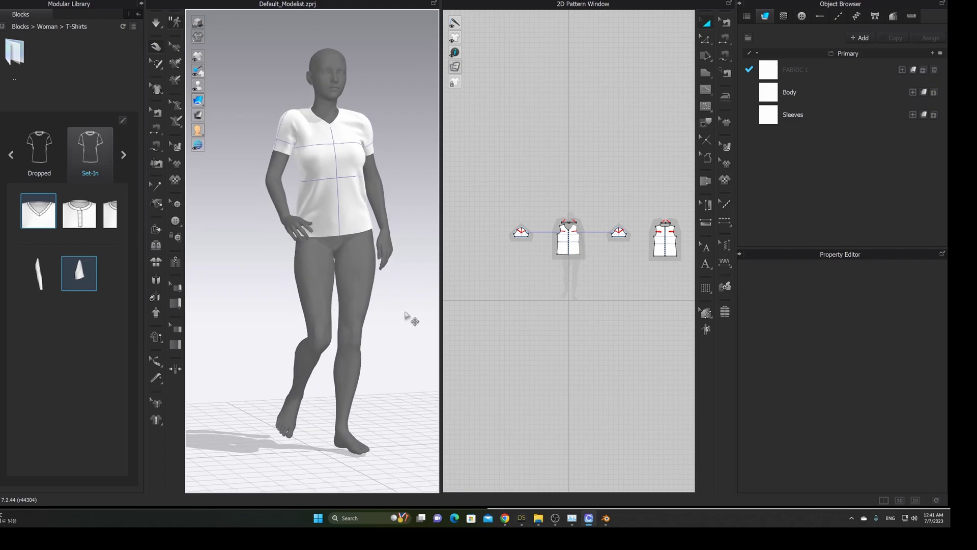
left_click(356, 263)
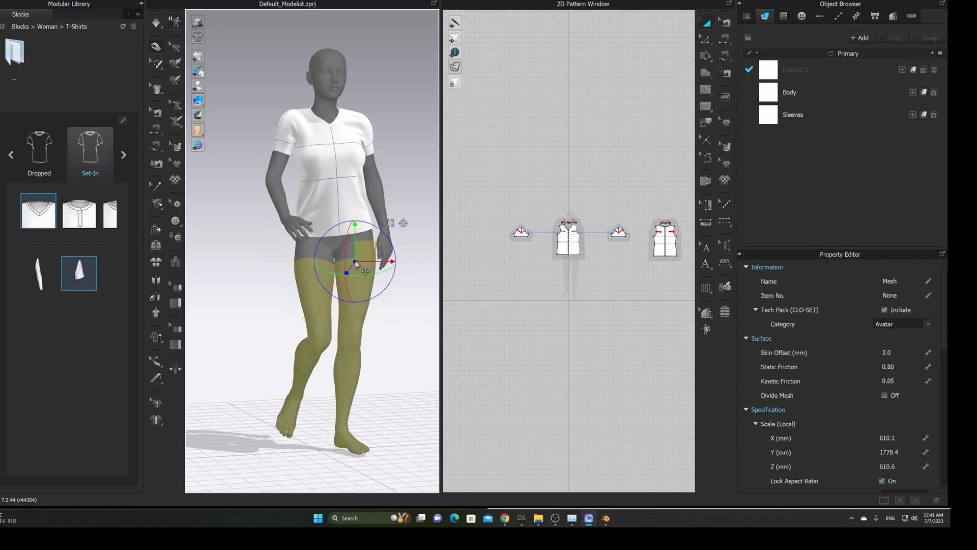
key("Delete")
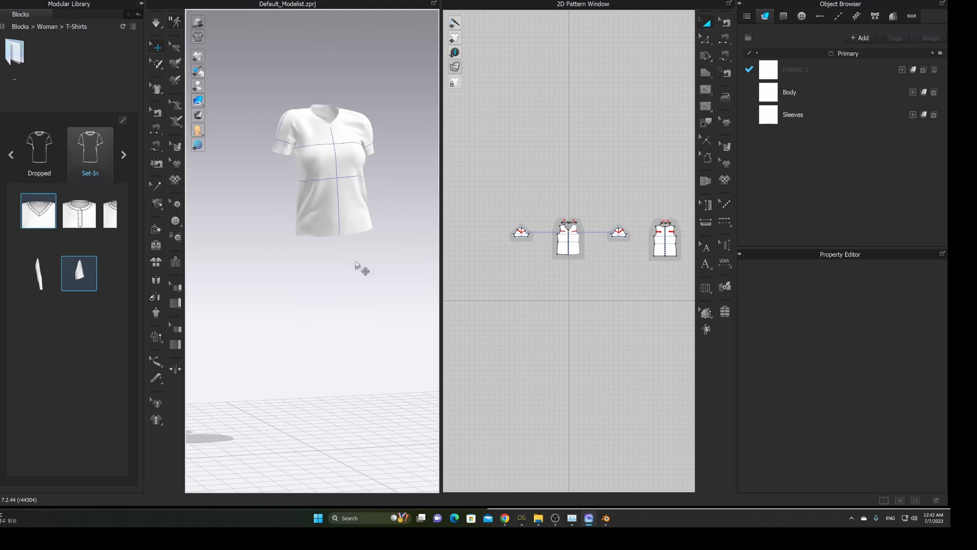
Import motion.abc from the toCLO folder with load type Add, cm (DAZ Studio) scale and 30 FPS
mouse_move(538, 518)
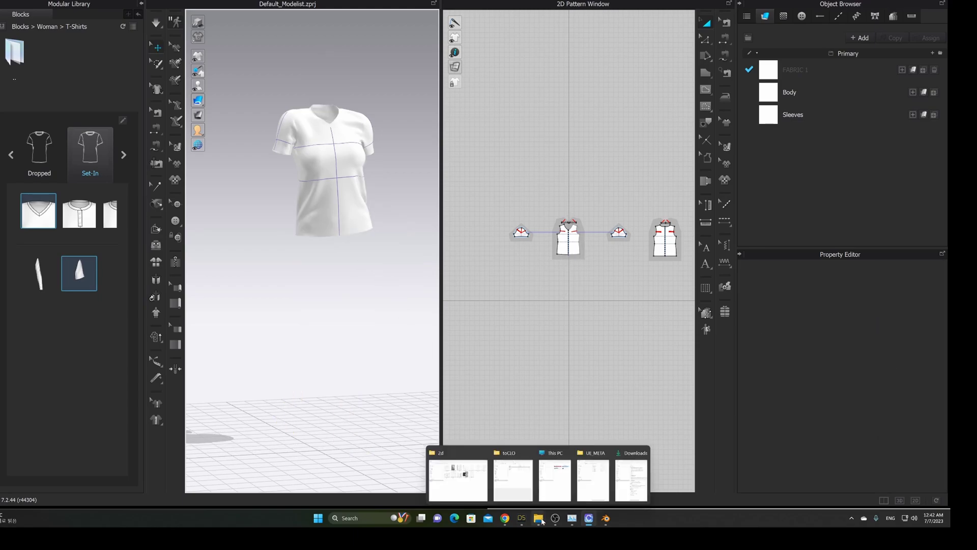
left_click(520, 483)
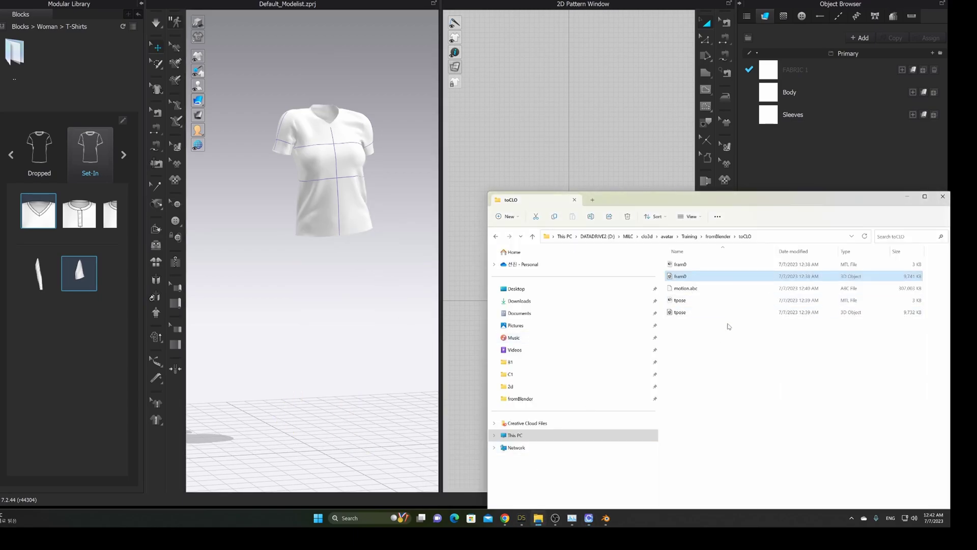
left_click_drag(689, 292, 399, 299)
left_click(474, 162)
left_click(458, 179)
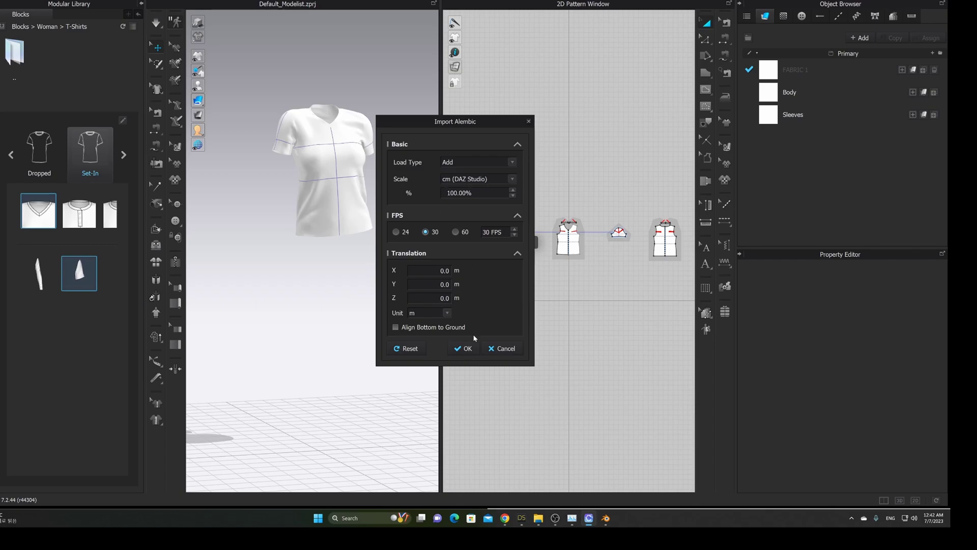
left_click(464, 348)
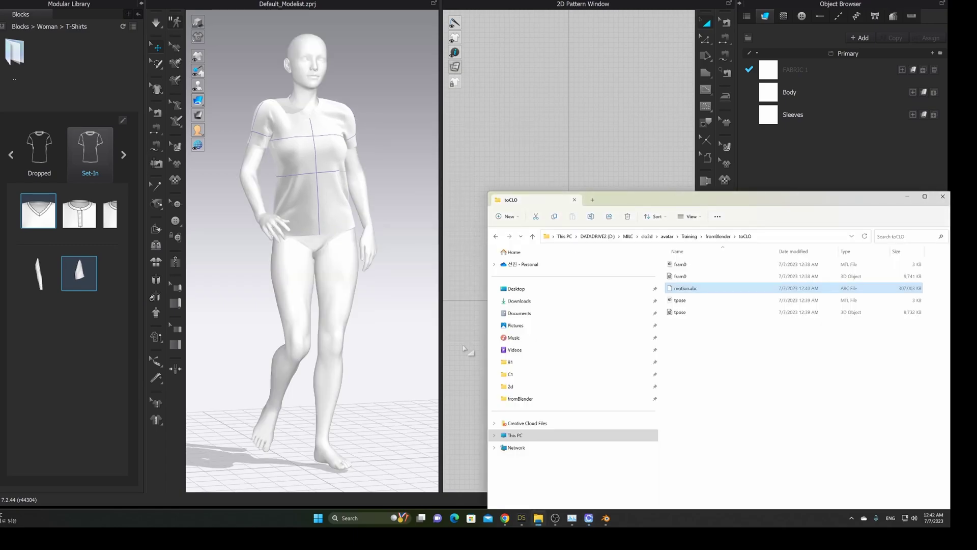
left_click(402, 344)
right_click_drag(384, 341, 239, 285)
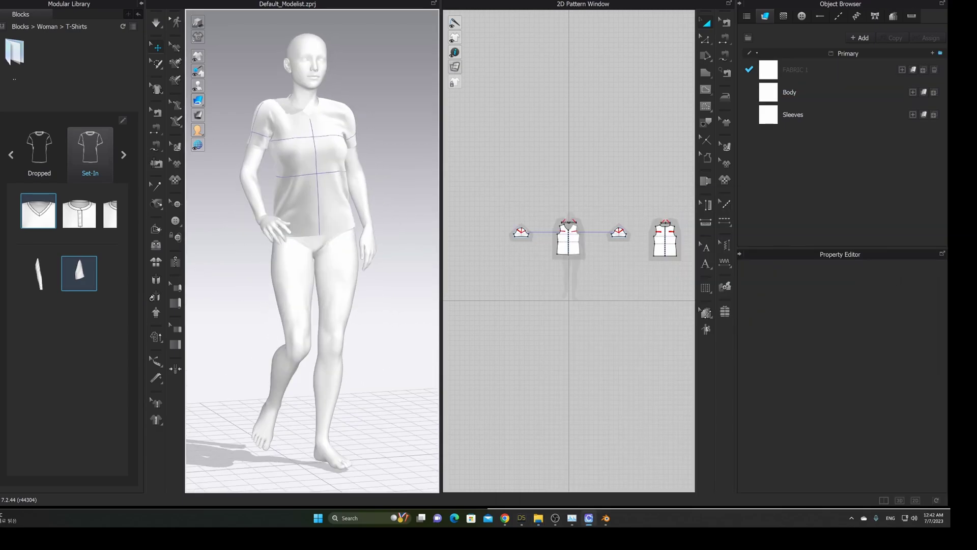
Switch to the animation workspace and place the timeline playhead at frame 0
left_click(864, 1)
left_click(848, 30)
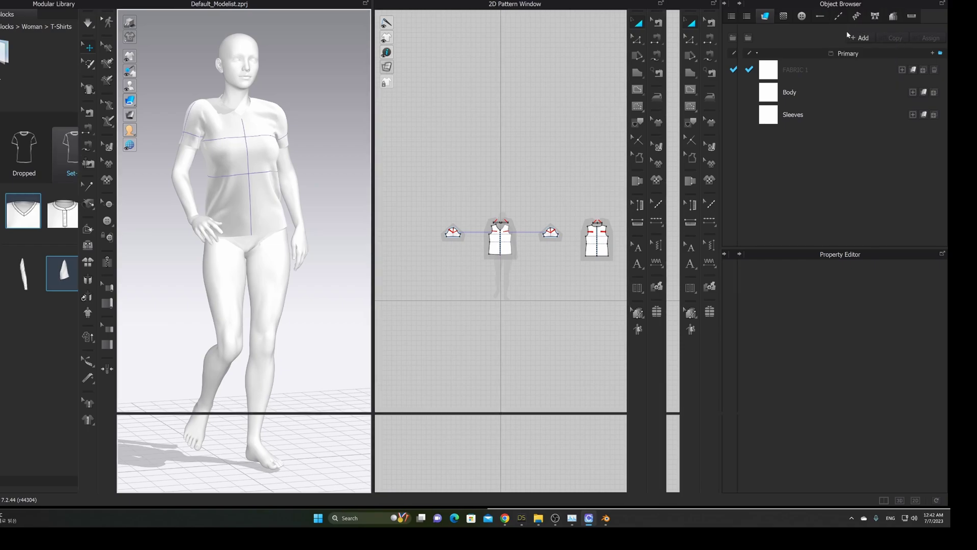
mouse_move(454, 261)
right_mouse_down()
mouse_move(430, 266)
mouse_move(460, 270)
right_mouse_up()
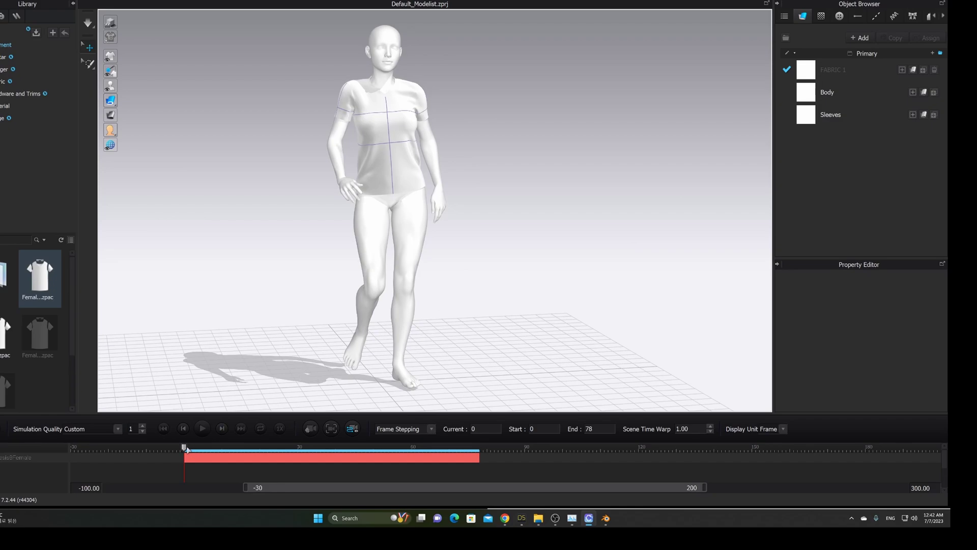
mouse_move(190, 450)
left_mouse_down()
mouse_move(482, 457)
mouse_move(185, 451)
left_mouse_up()
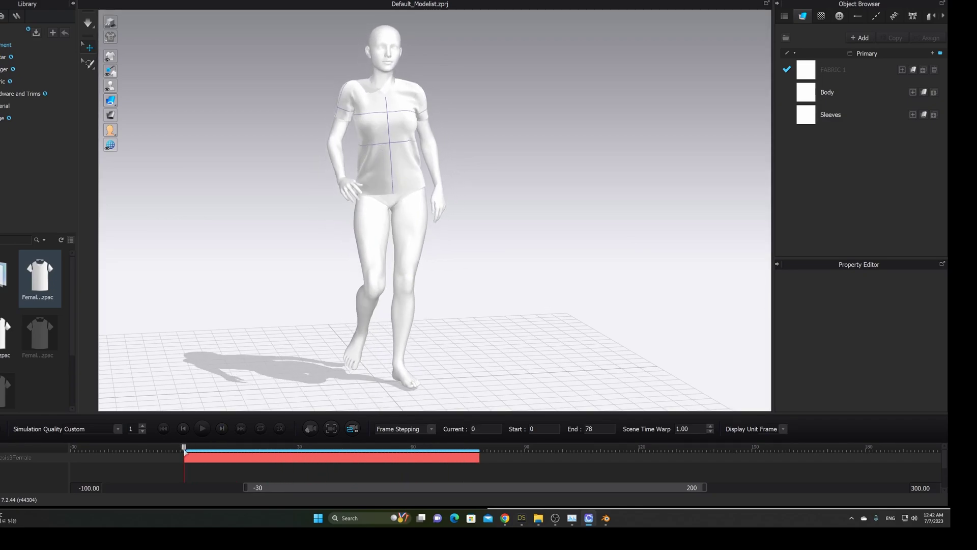
Set the simulation quality to Animation (Stable) and run the walking animation to simulate the T-shirt on the avatar
left_click(94, 30)
left_click(147, 21)
left_click(94, 430)
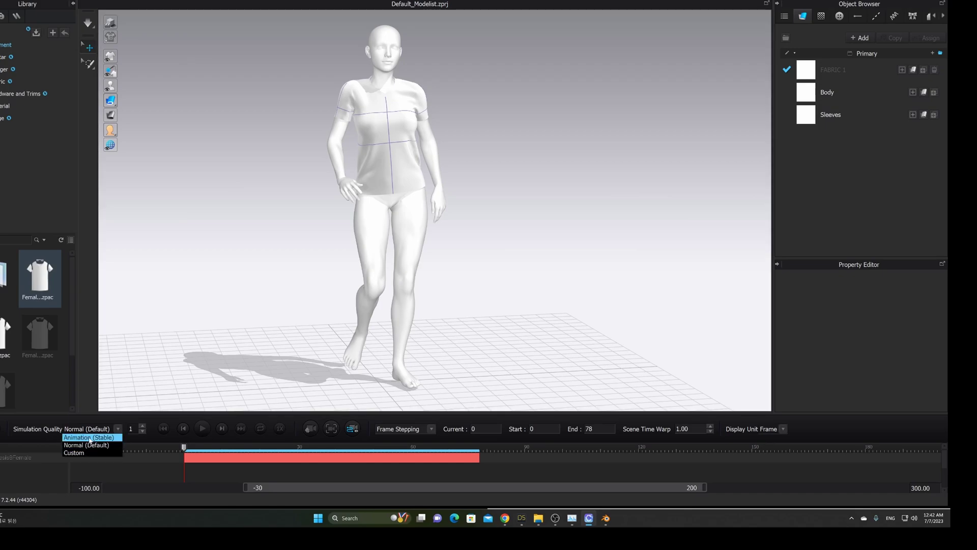
left_click(84, 437)
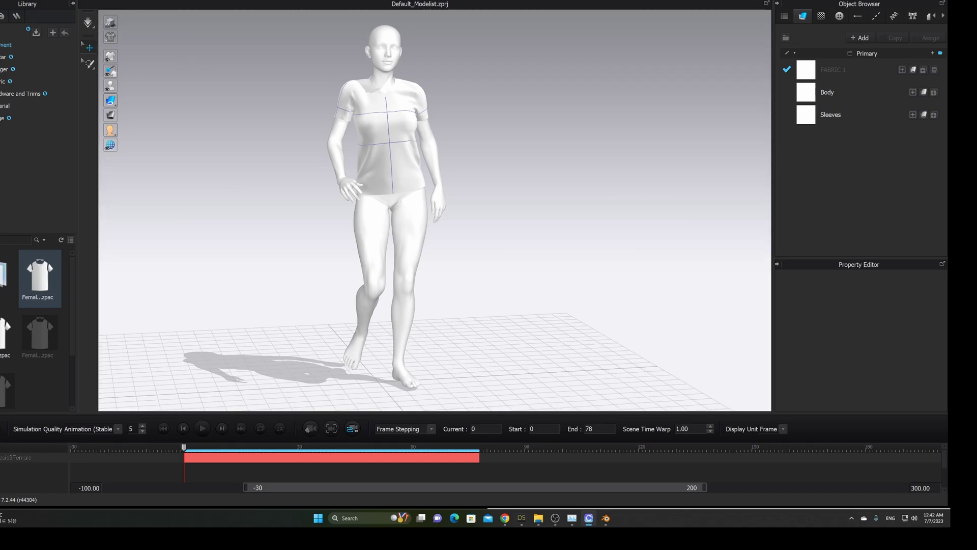
left_click(202, 428)
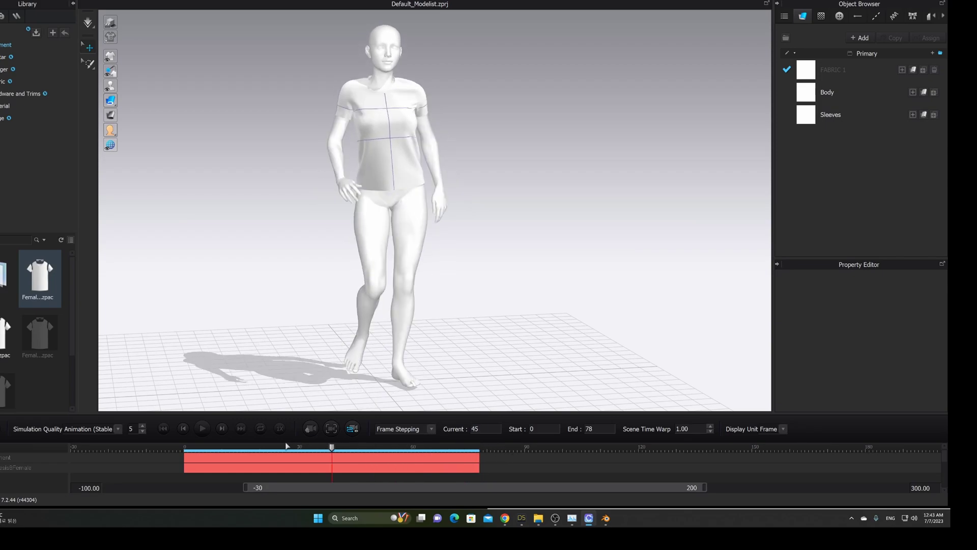
Examine the animated T-shirt with the avatar hidden and shown, moving the timeline playhead to frame 65
right_click_drag(313, 296, 509, 286)
key("shift+a")
scroll(446, 270, "up", 3)
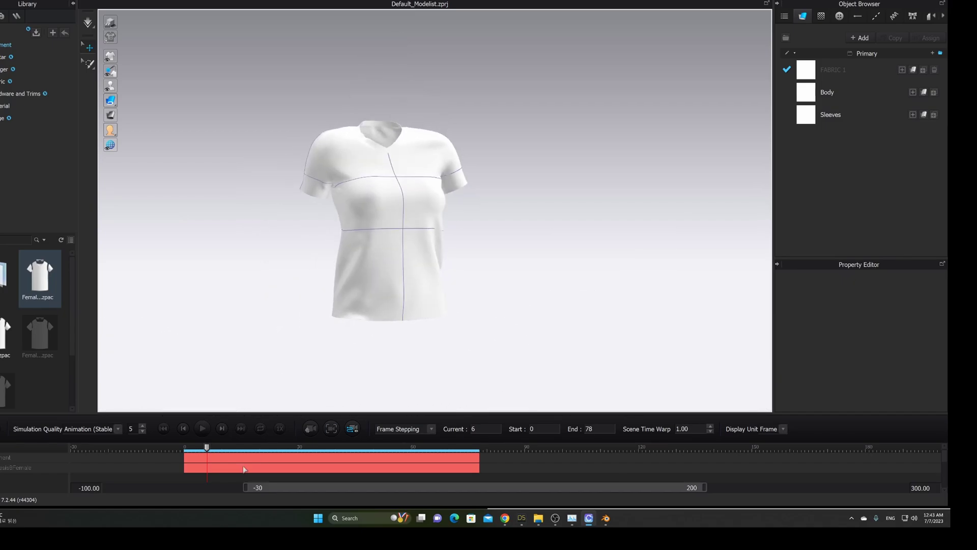
left_click_drag(210, 448, 430, 452)
key("shift+a")
right_click_drag(509, 330, 404, 286)
scroll(384, 284, "down", 4)
scroll(397, 284, "up", 4)
middle_click_drag(404, 286, 438, 293)
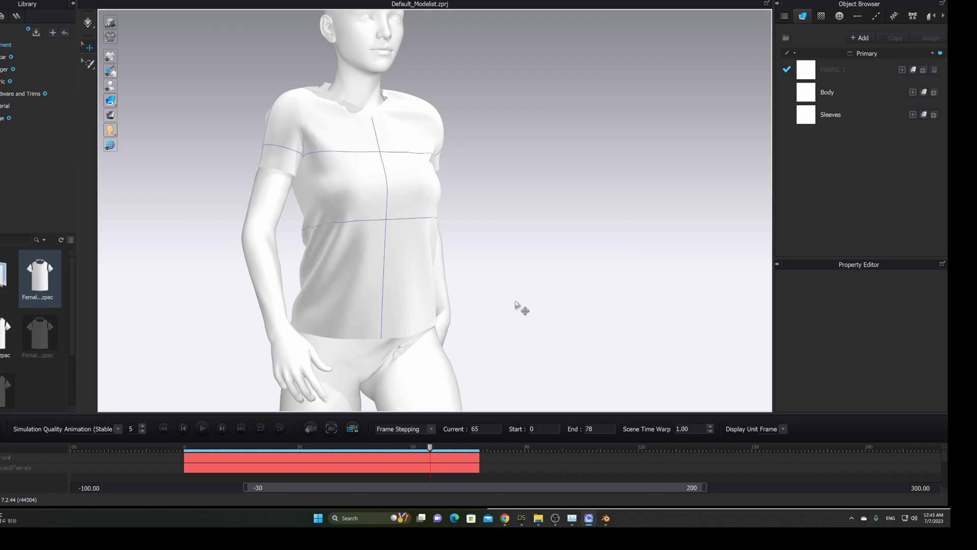
right_click_drag(458, 285, 457, 283)
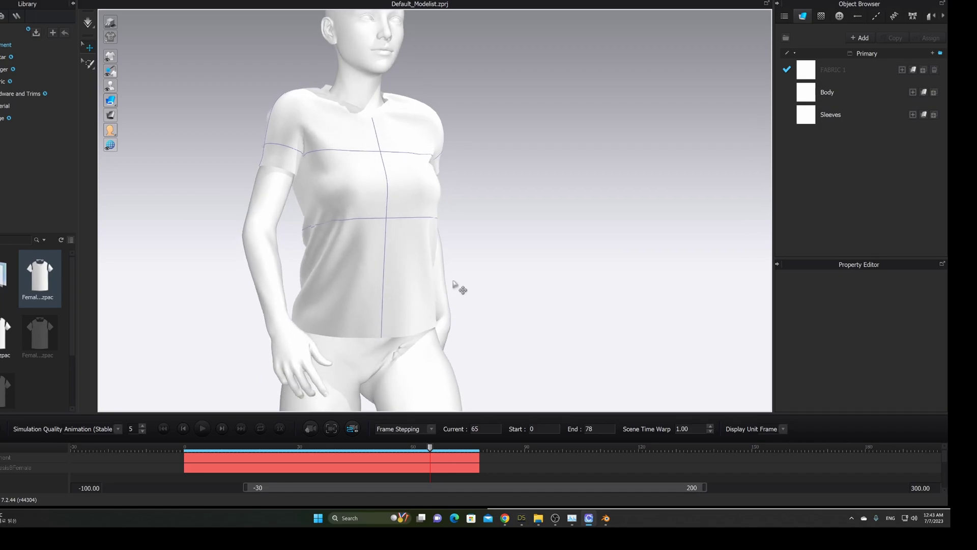
Switch to Blender and examine the Genesis8Female body mesh around the elbows and knees from several angles
mouse_move(607, 519)
left_click(610, 483)
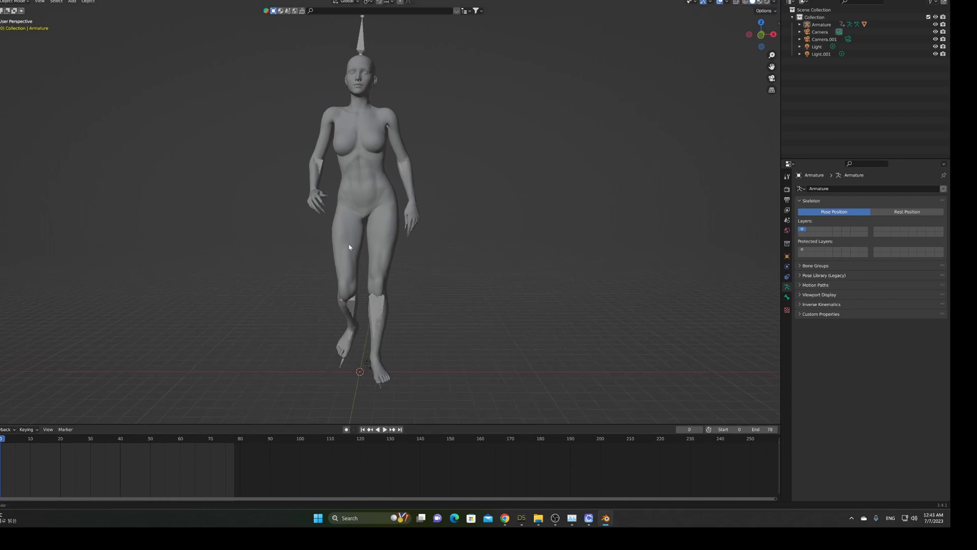
left_click_drag(348, 244, 362, 244, "alt")
middle_click_drag(361, 244, 351, 250, "alt")
left_click_drag(476, 256, 484, 203)
left_click_drag(446, 243, 472, 177, "alt")
scroll(458, 184, "up", 2)
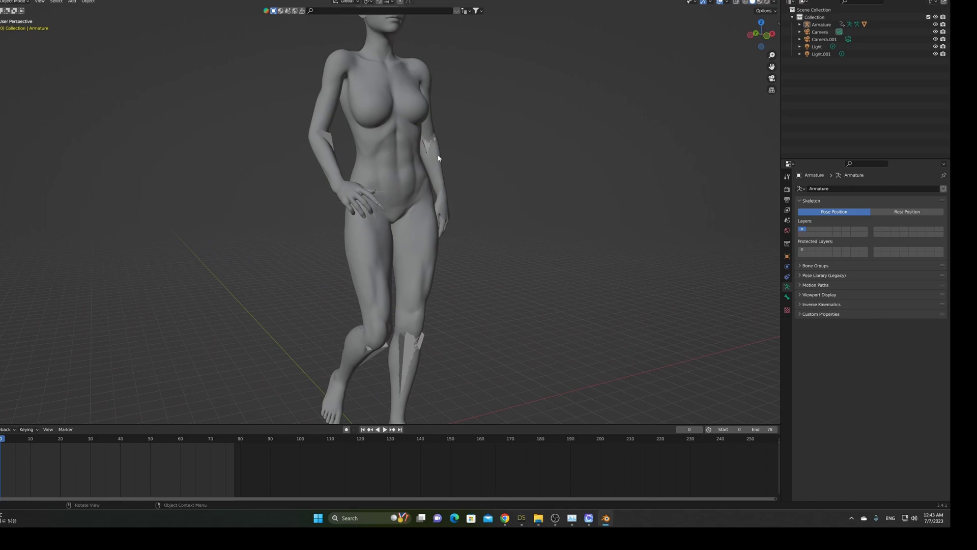
middle_click_drag(492, 126, 504, 90, "alt")
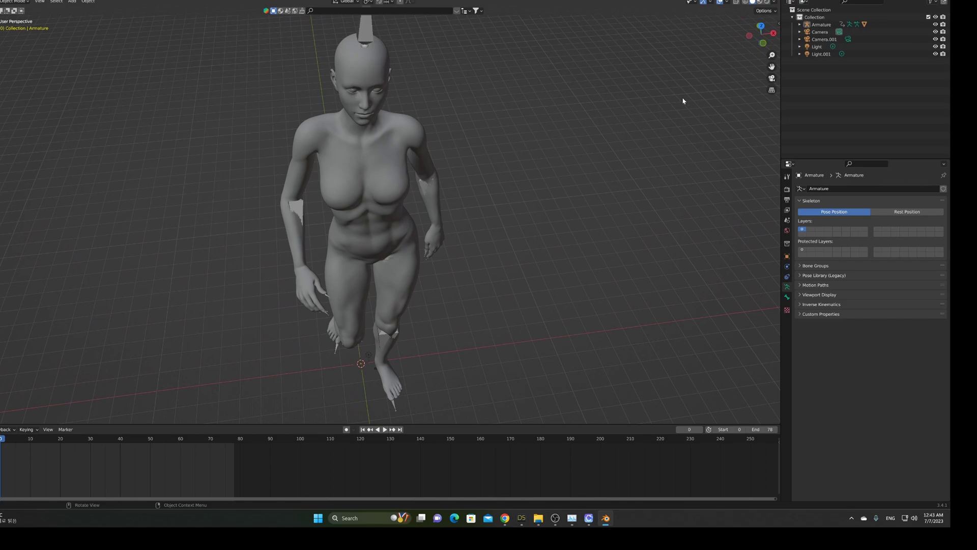
left_click(420, 139)
left_click(536, 164)
middle_click_drag(487, 211, 490, 177)
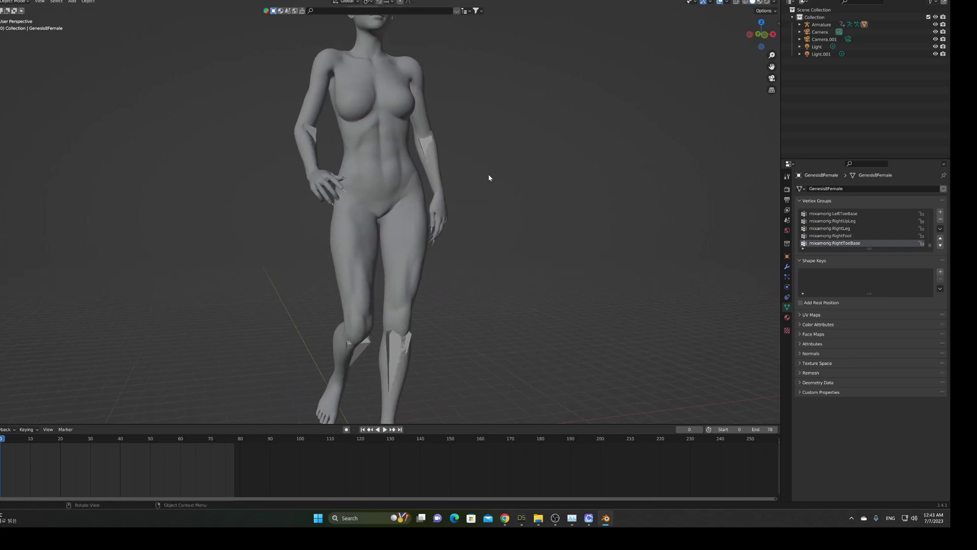